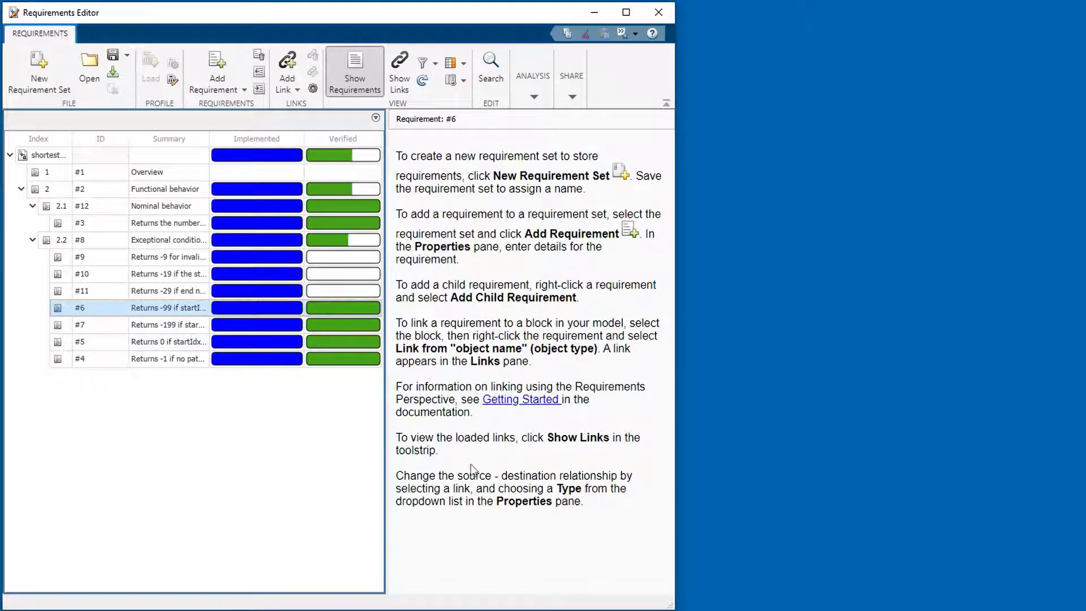
View requirement #6's implementing code and check_invalid_end_2 test, then open its traceability diagram
click(506, 521)
click(512, 556)
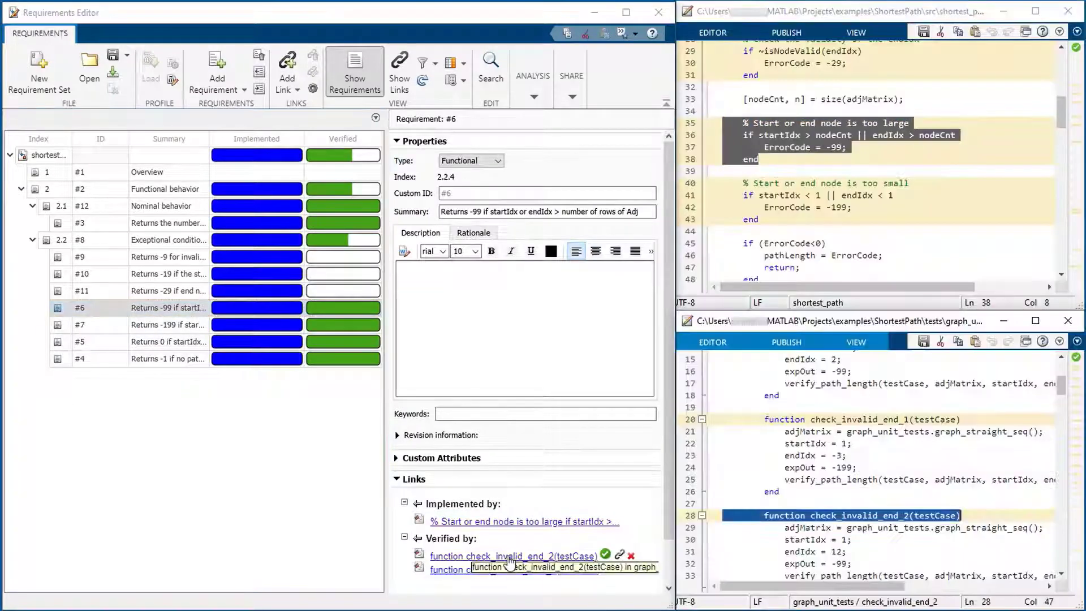
click(533, 85)
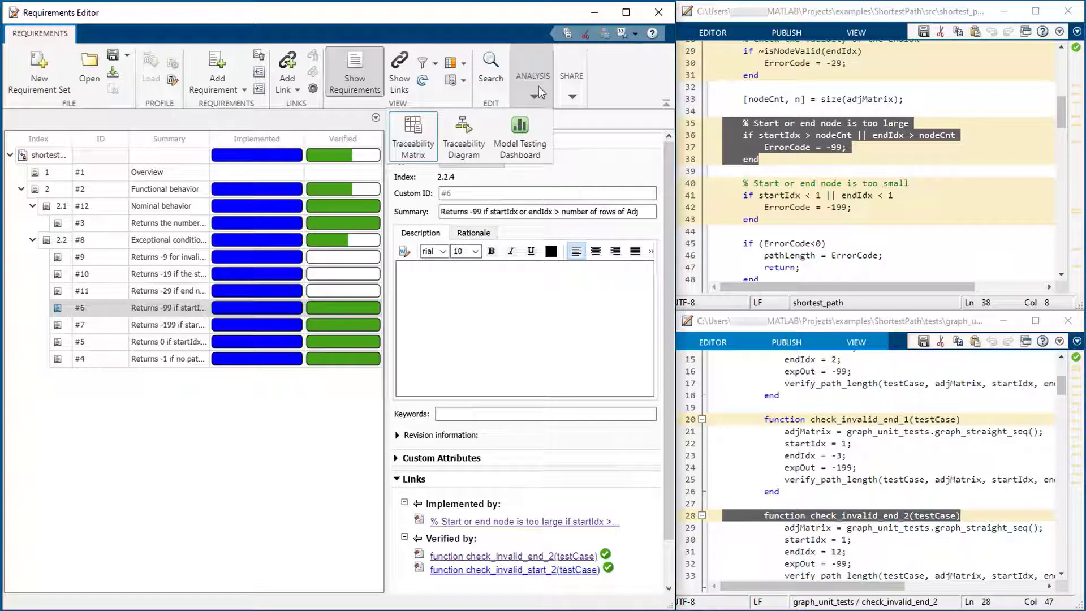
click(464, 136)
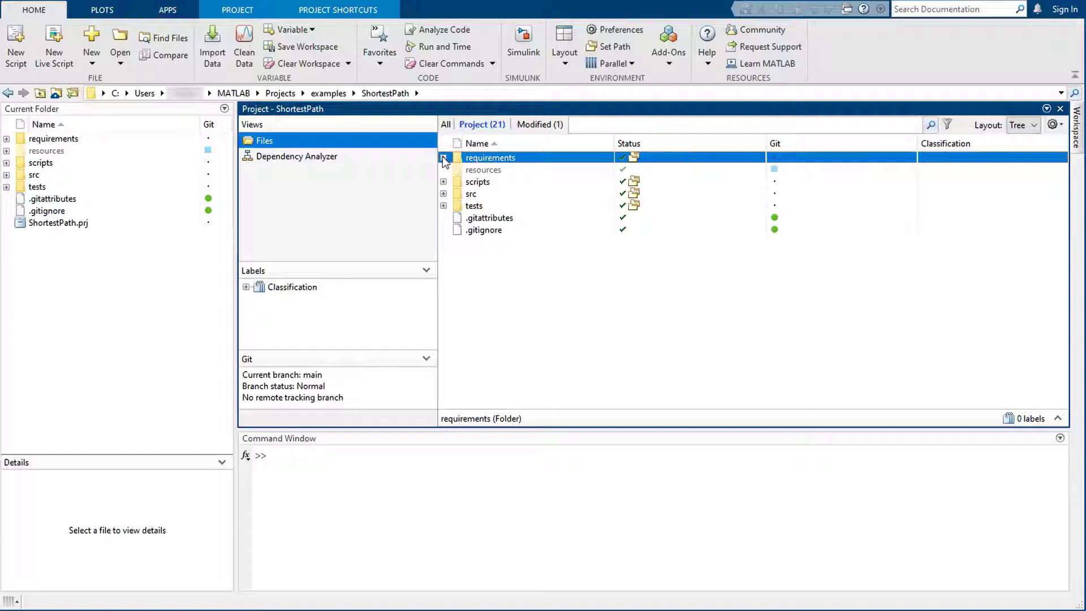
Expand the requirements, src, tests and scripts folders to list their files, then show the APPS gallery
click(444, 158)
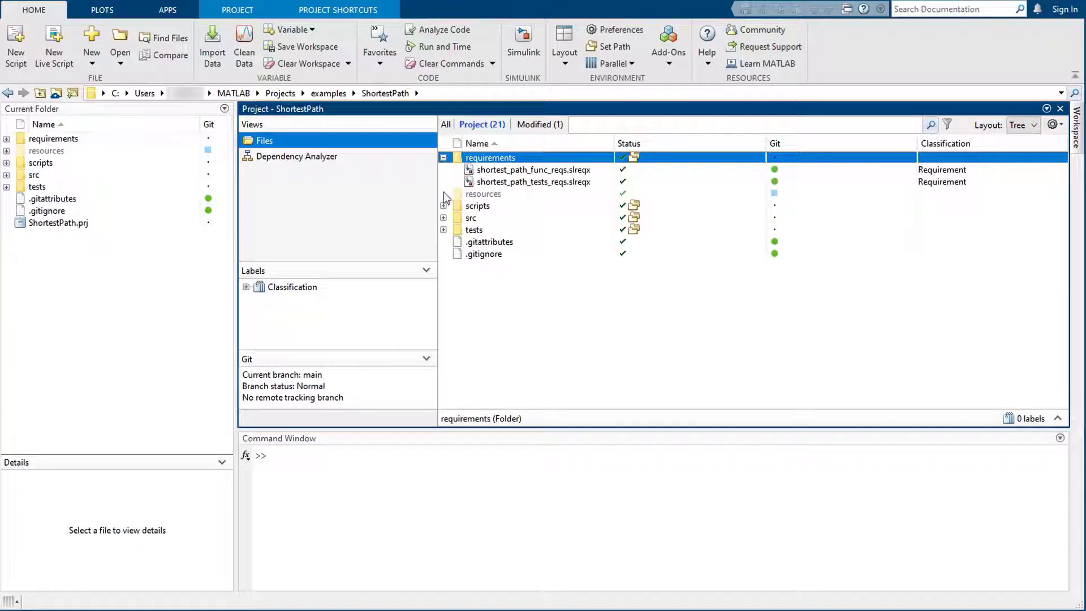
click(445, 218)
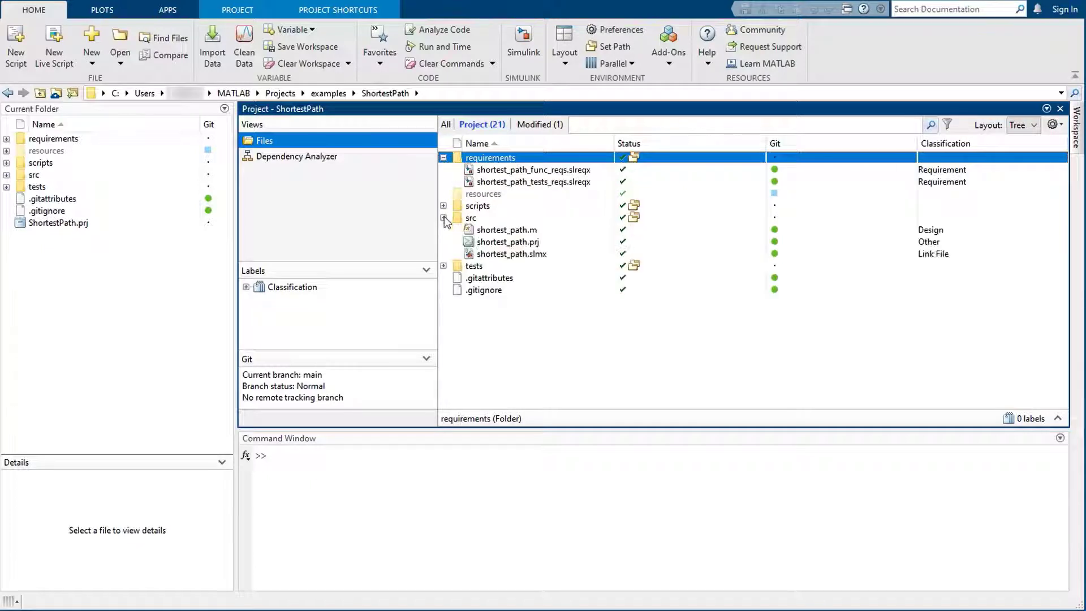
click(444, 267)
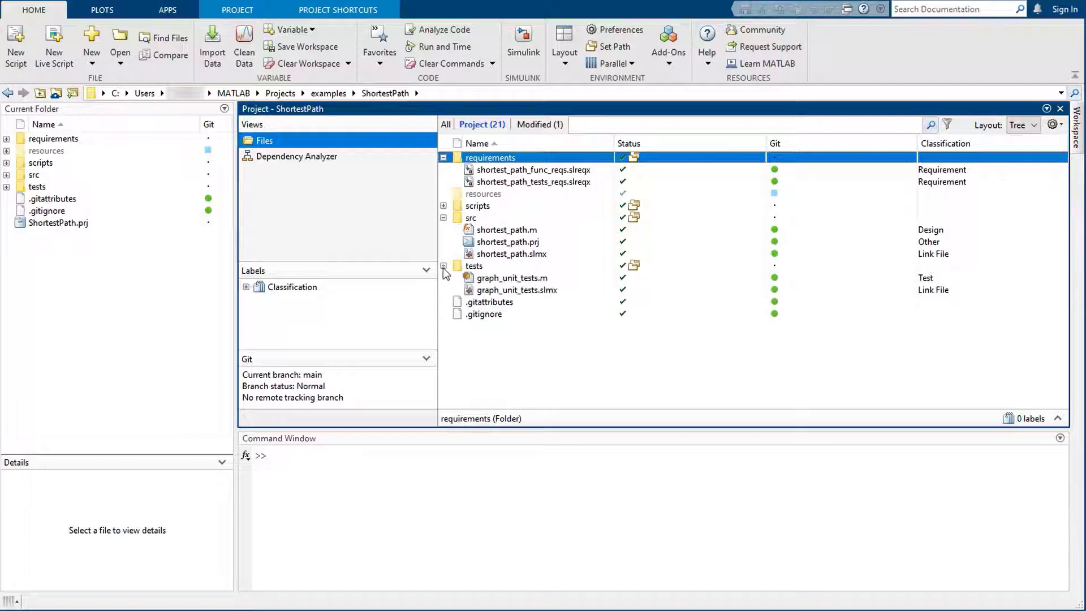
click(444, 206)
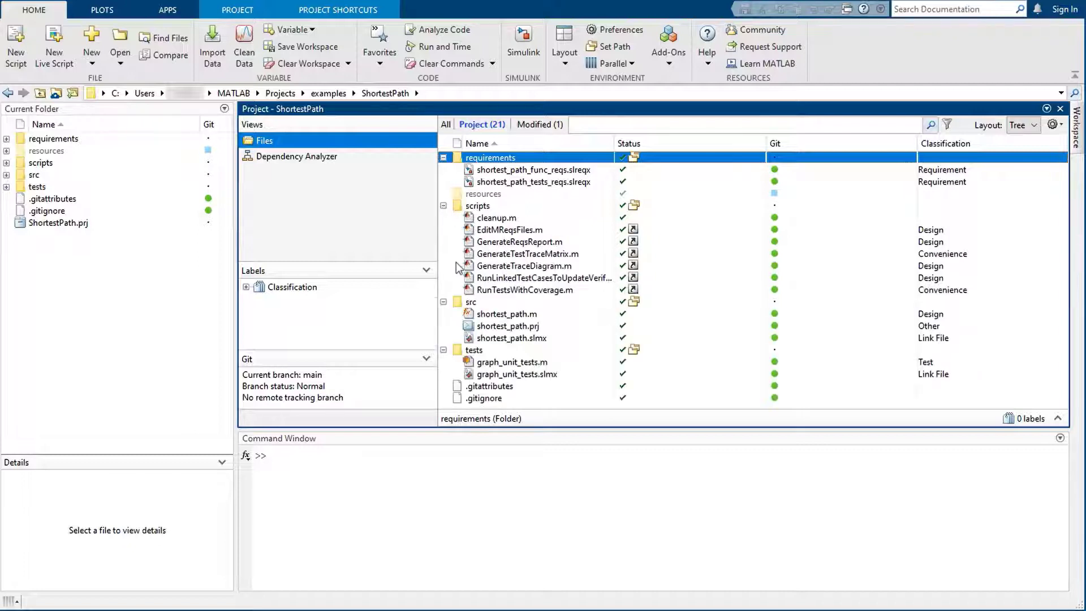
key(alt+a)
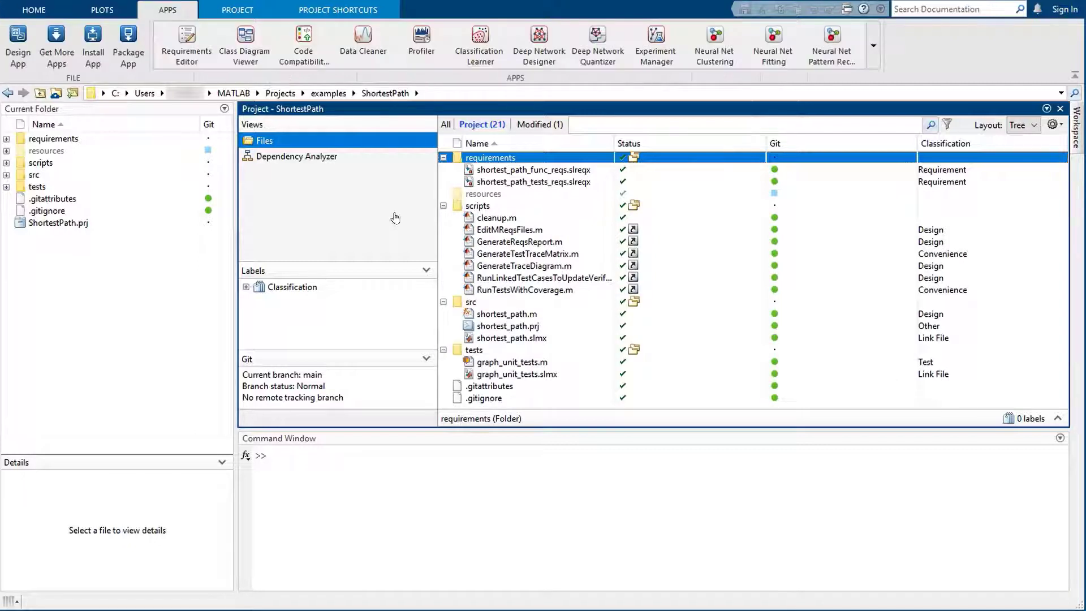
Launch the Requirements Editor and inspect requirement 2.2.1 (#9)'s revision information and custom attributes
click(188, 55)
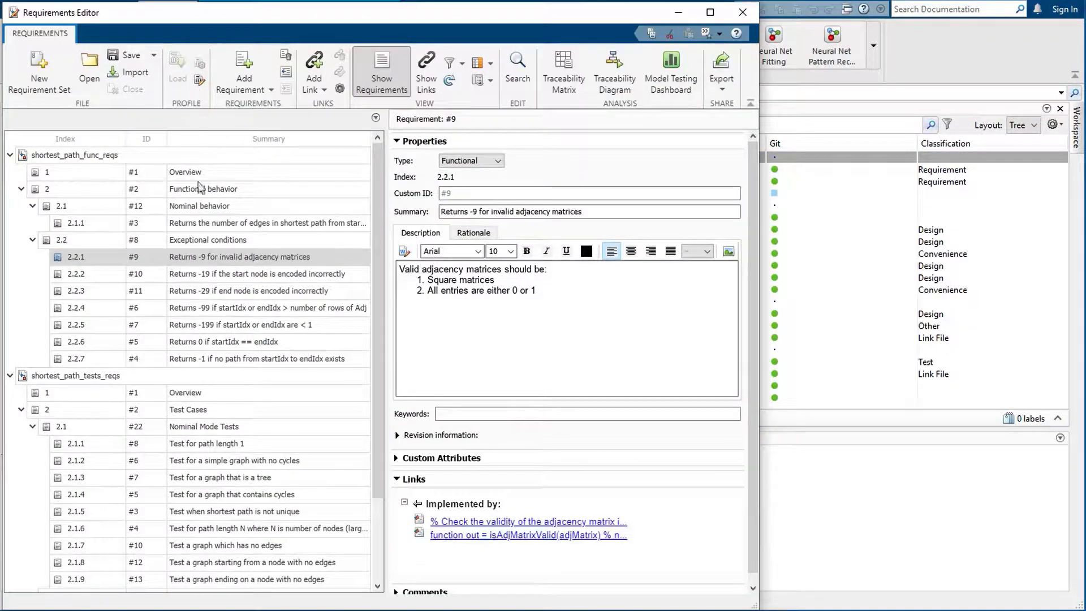
click(166, 260)
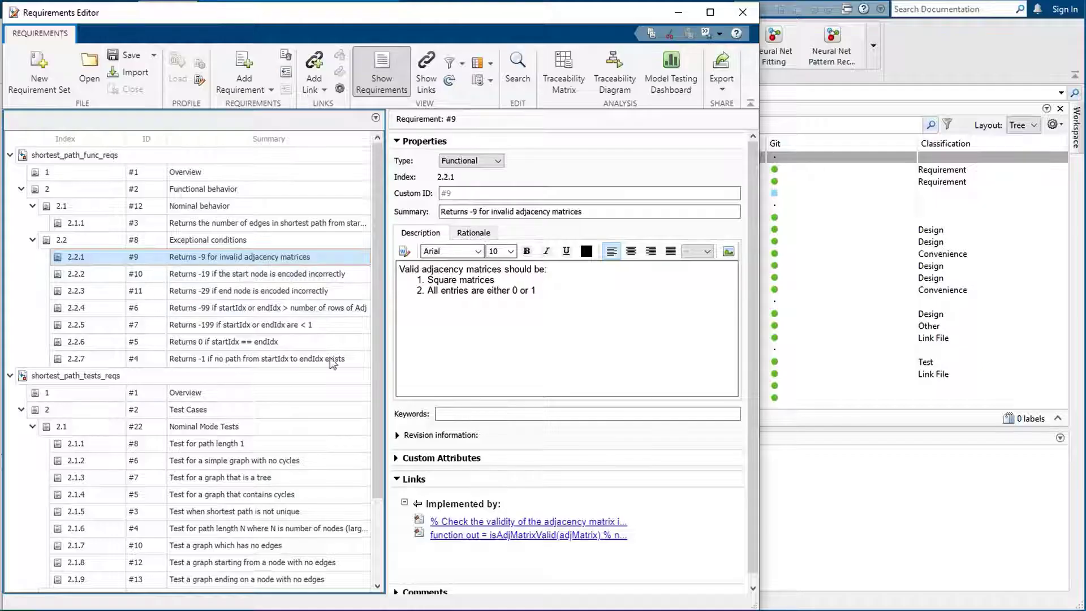
click(543, 483)
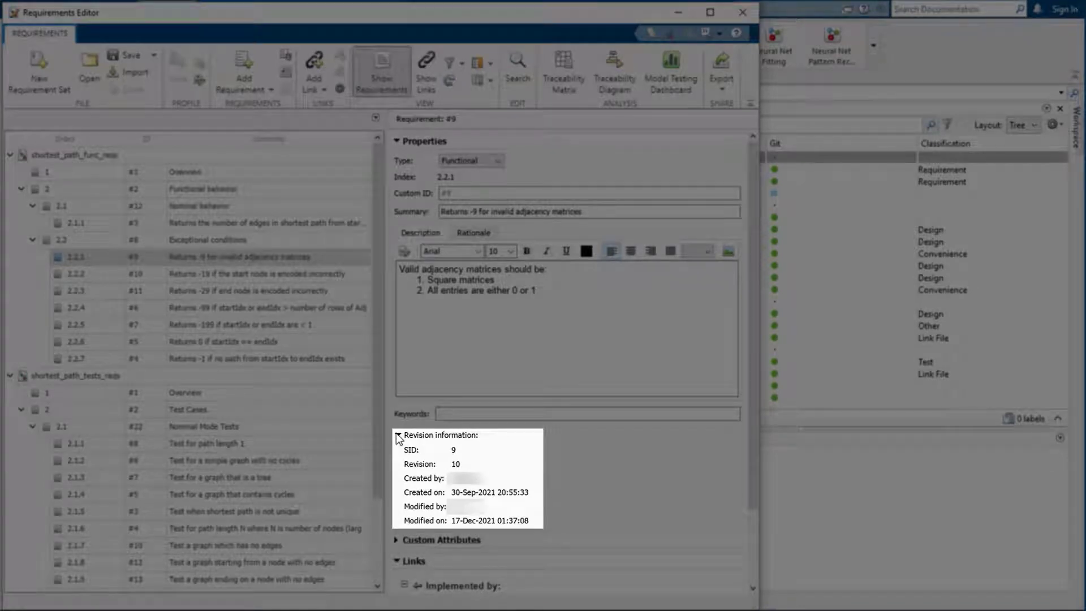
click(397, 539)
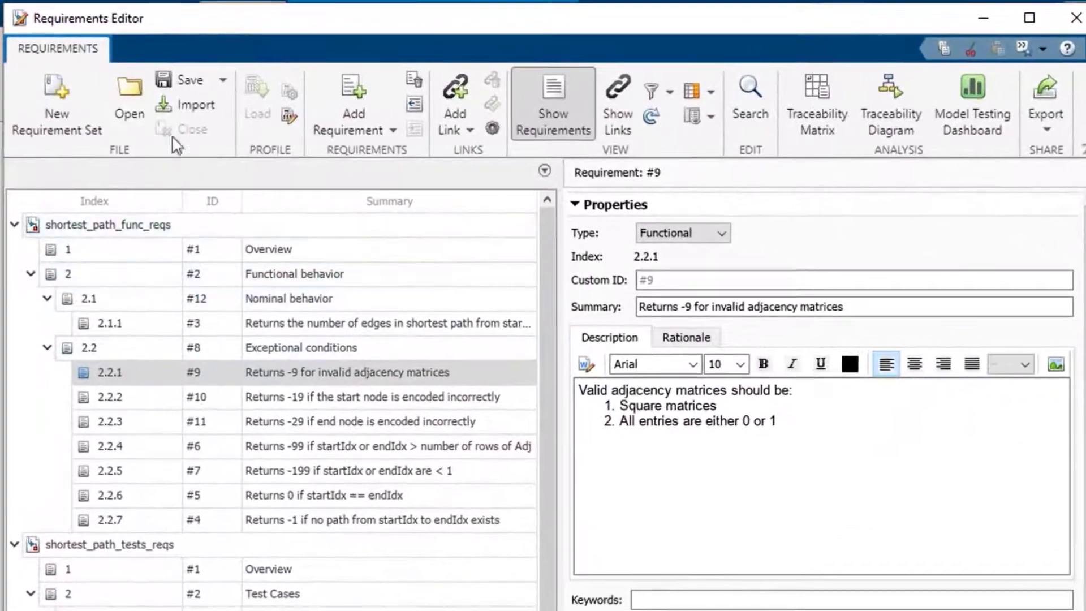
click(127, 82)
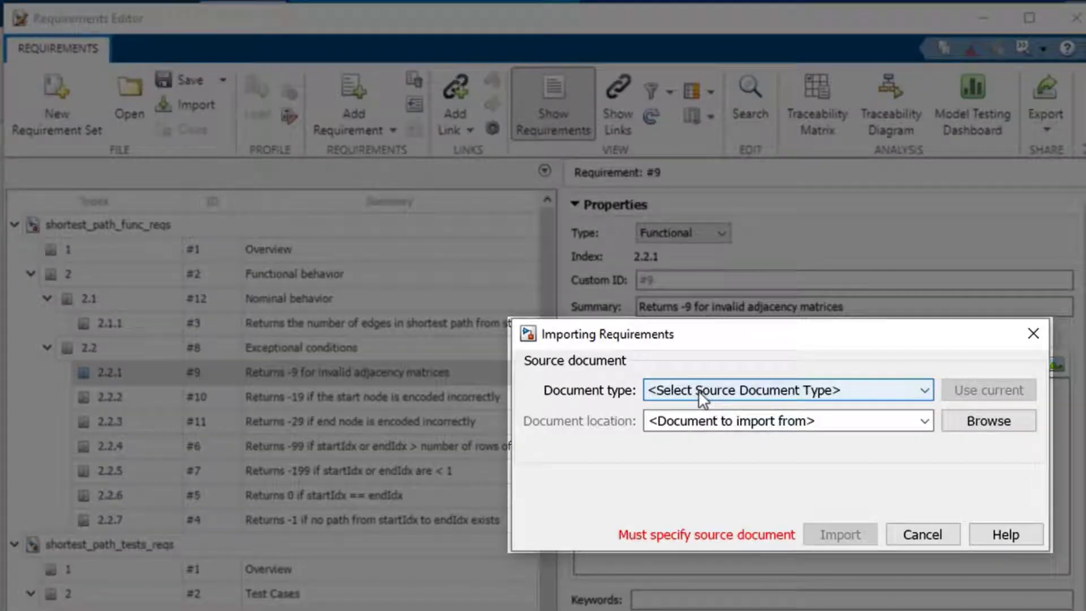
click(699, 391)
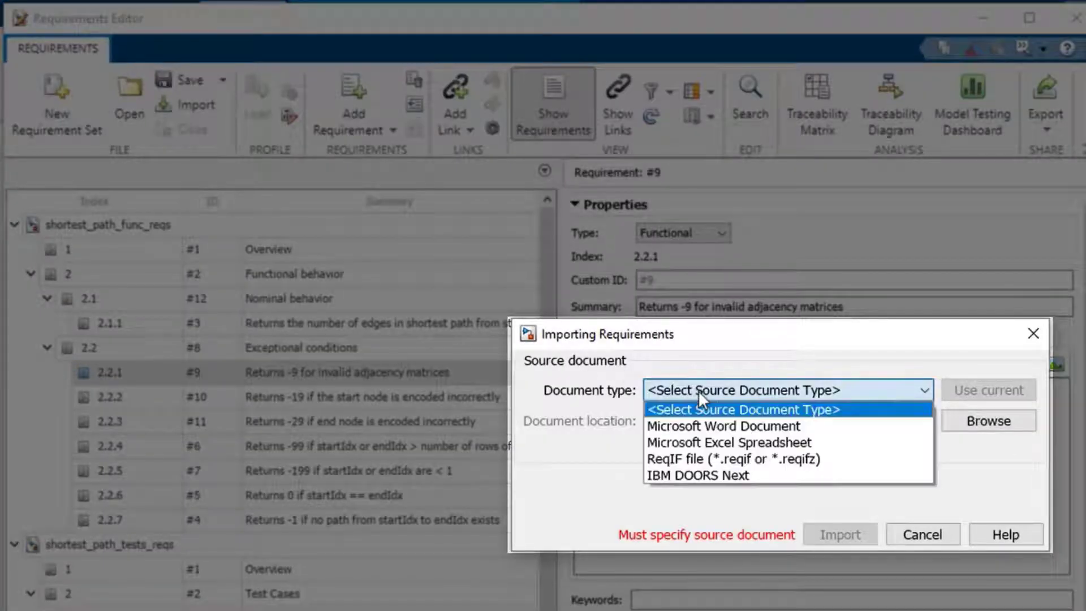
click(707, 475)
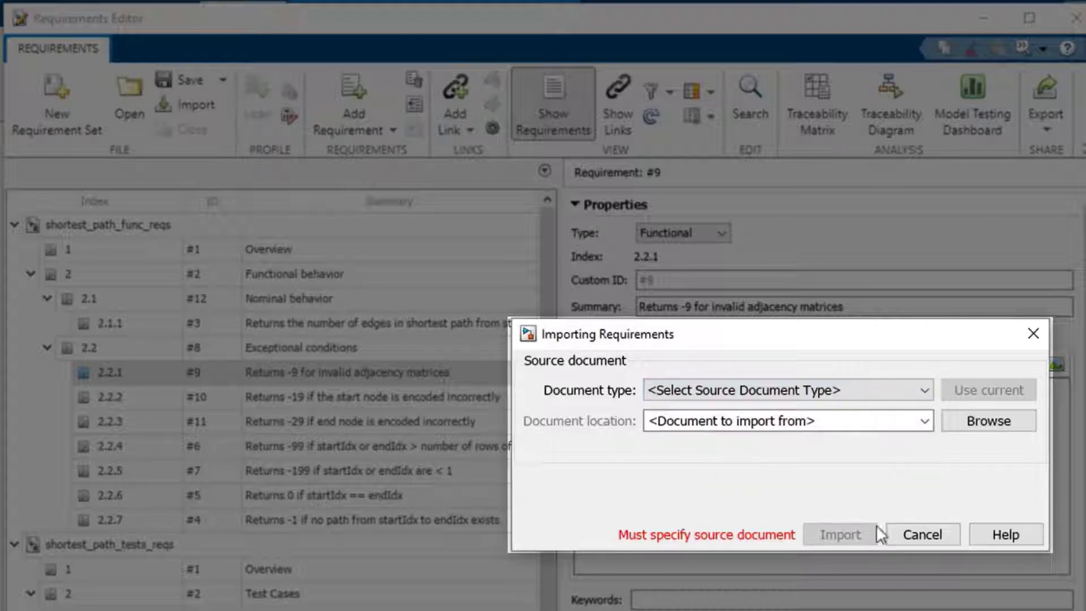
click(909, 533)
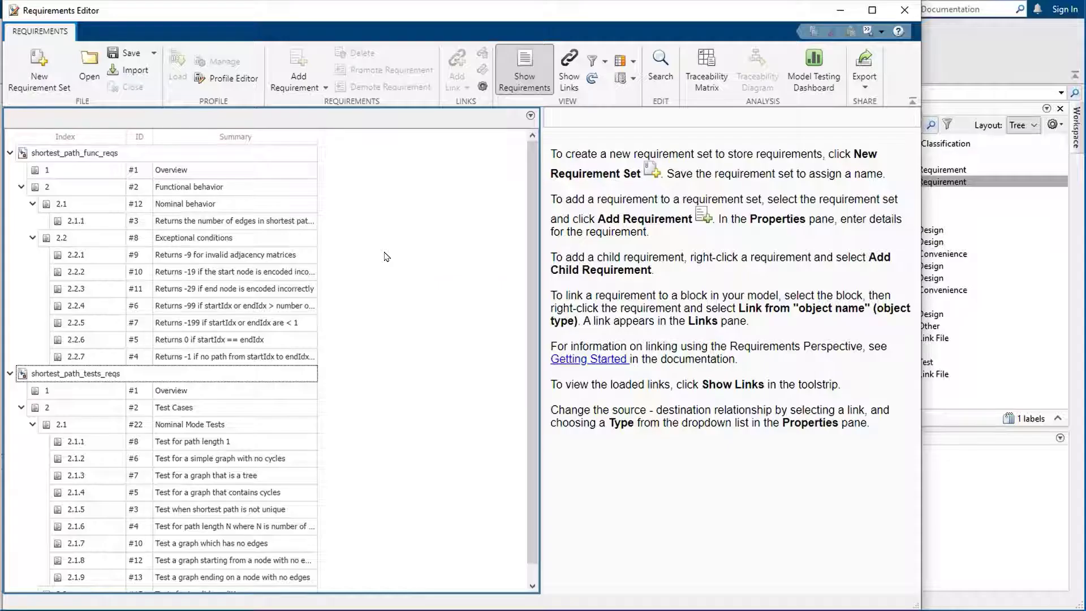
Show the Implementation Status column and open requirement 2.2.1's code with requirement highlighting on
click(634, 61)
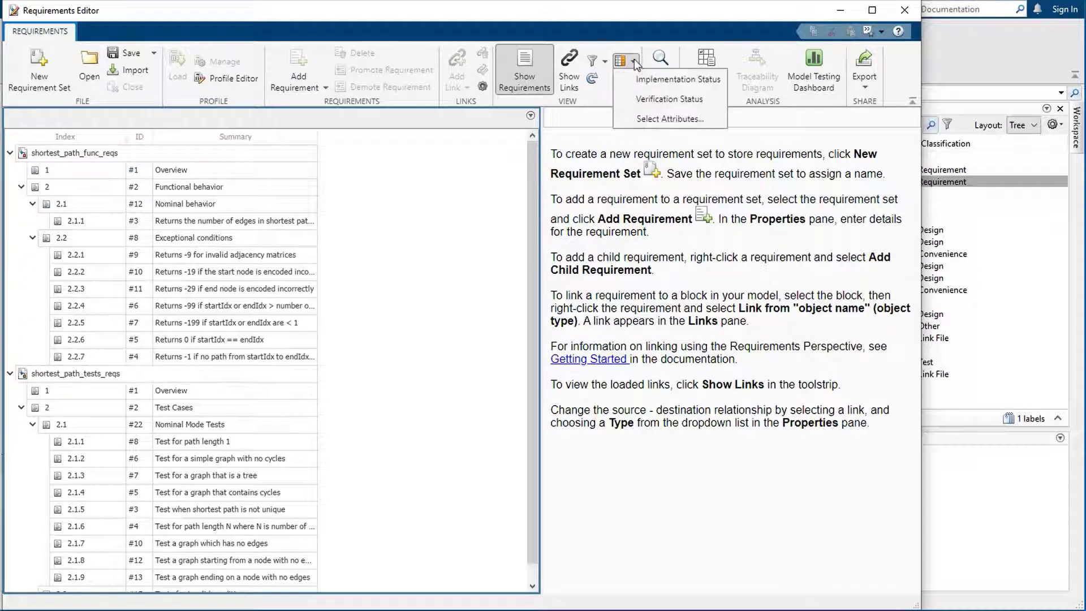
click(636, 82)
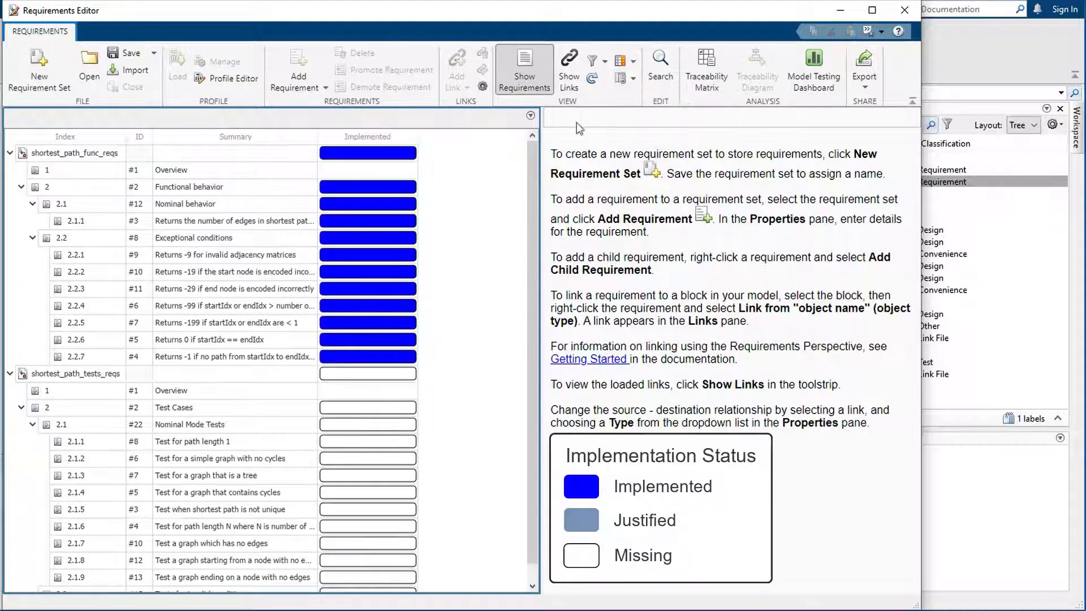
click(182, 258)
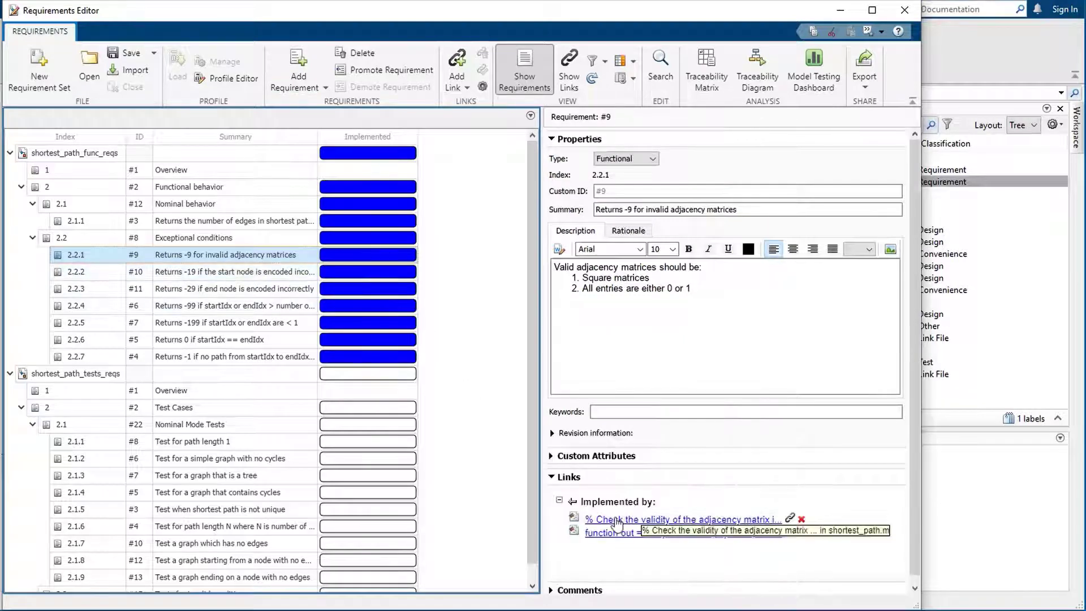
click(617, 520)
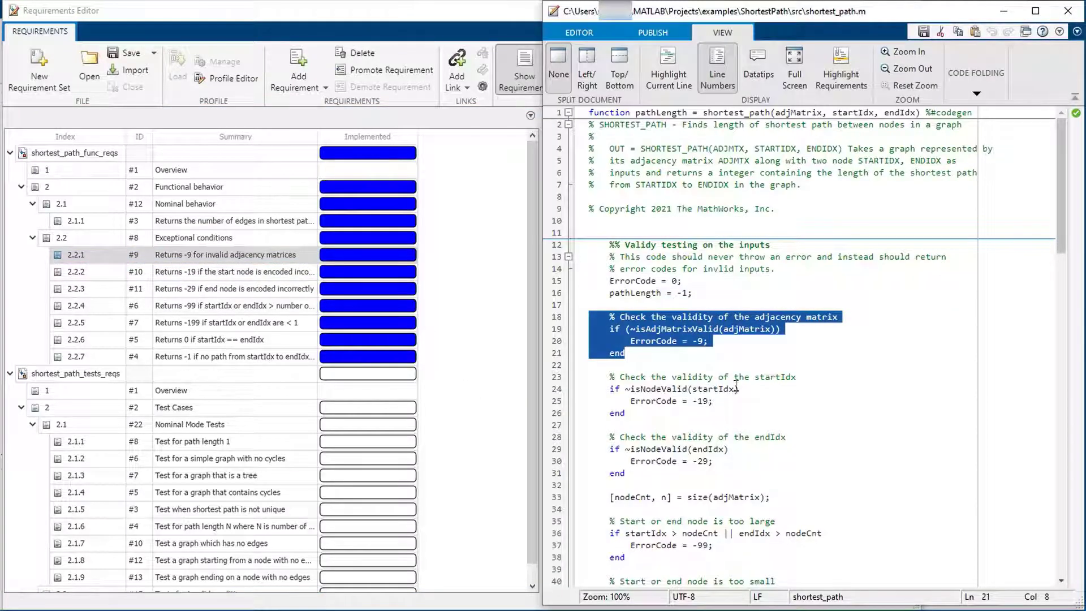
click(843, 73)
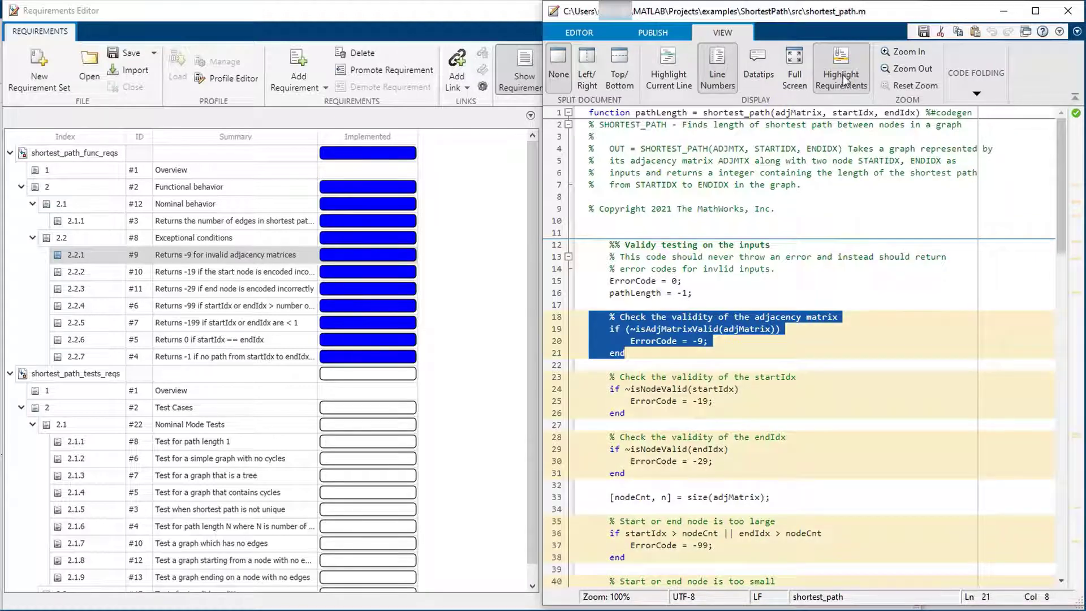
Jump from the startIdx validity check code in shortest_path.m to its linked requirement
click(715, 400)
scroll(761, 241, down, 4)
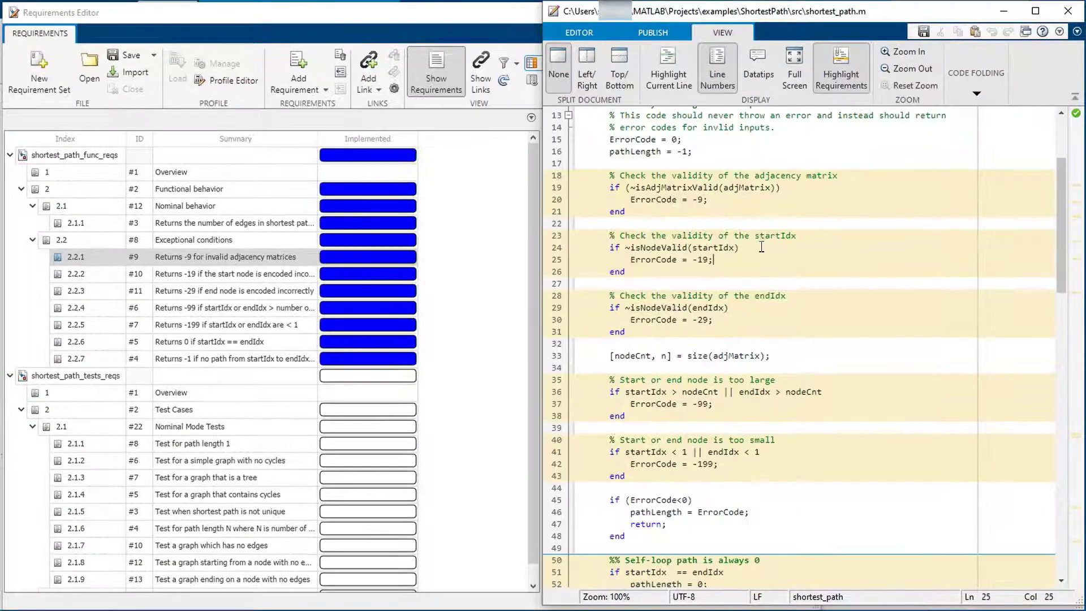
right_click(761, 247)
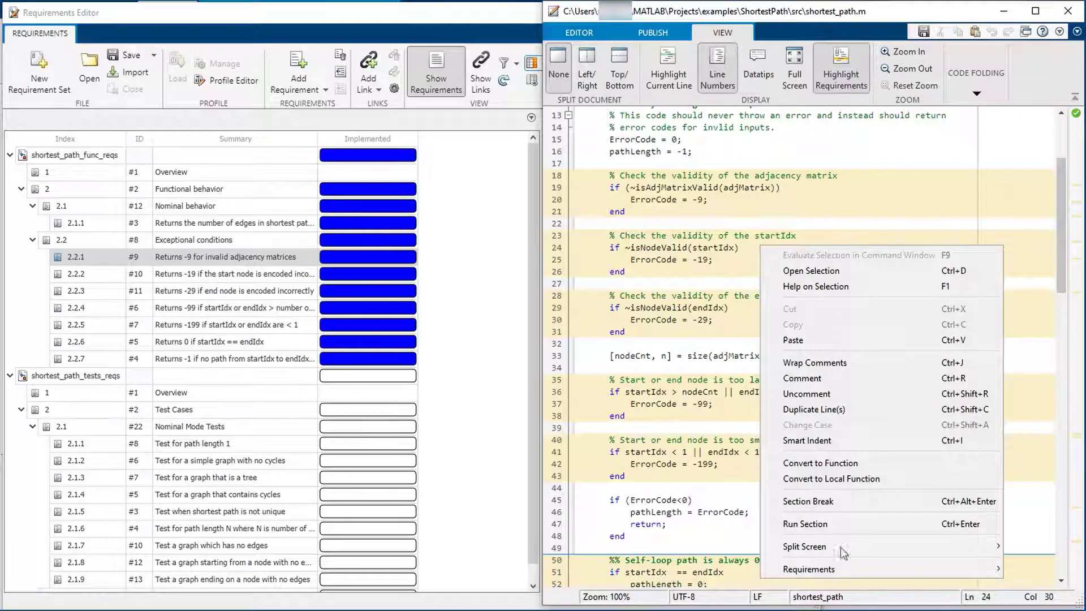
mouse_move(831, 569)
click(687, 461)
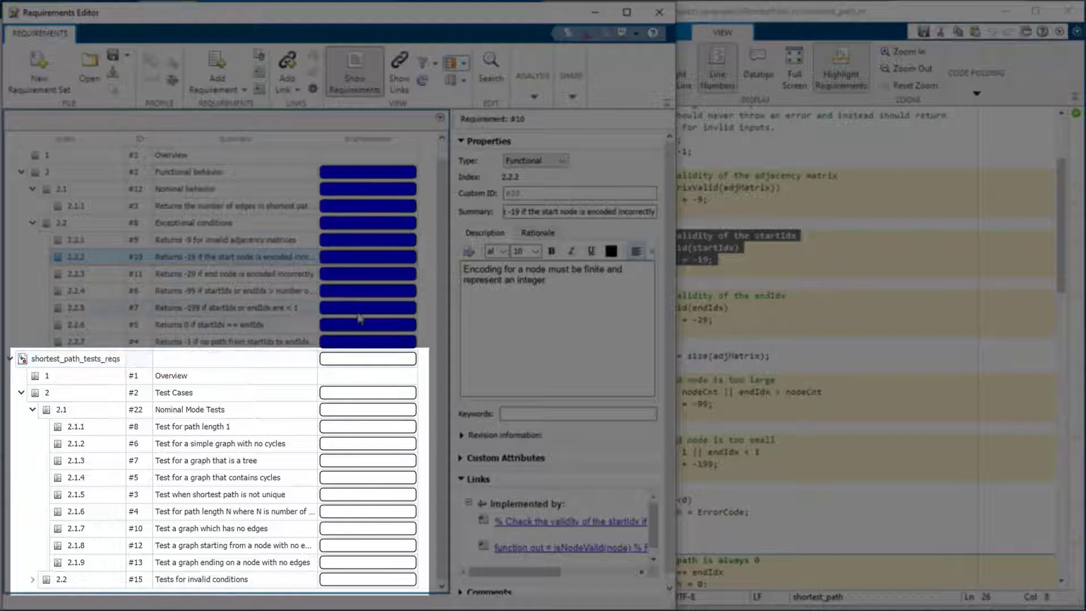
mouse_move(359, 319)
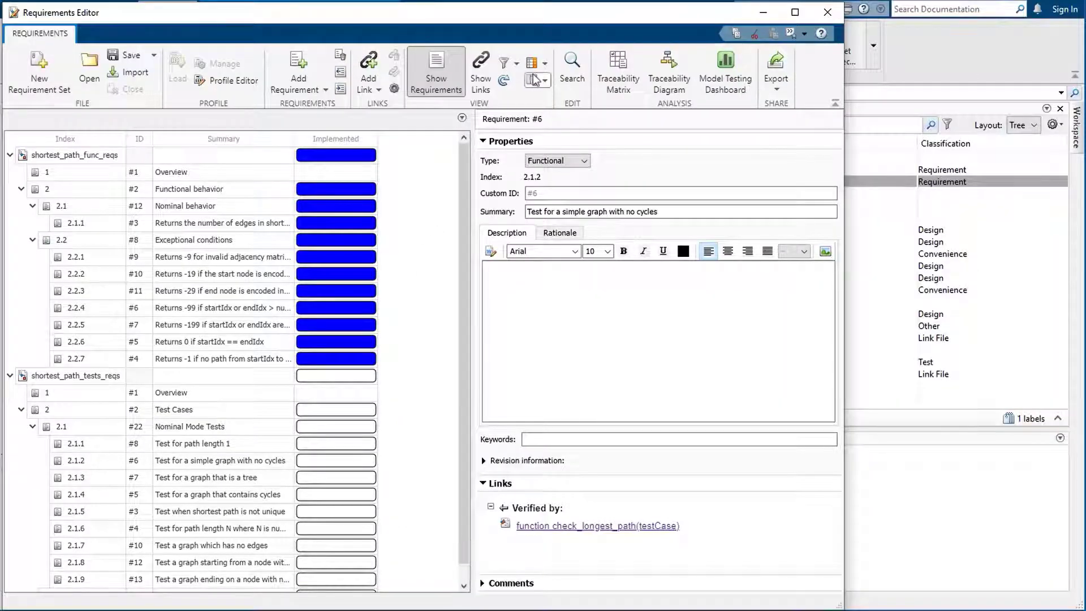
Show the Verification Status column and open requirement 2.1.2's check_longest_path test code
click(543, 73)
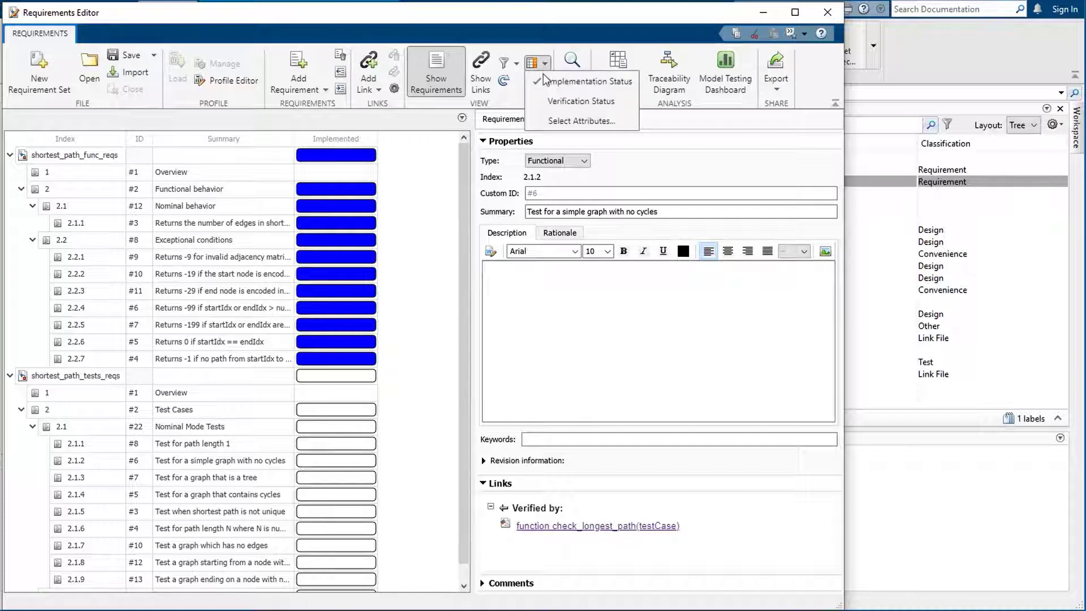
click(537, 100)
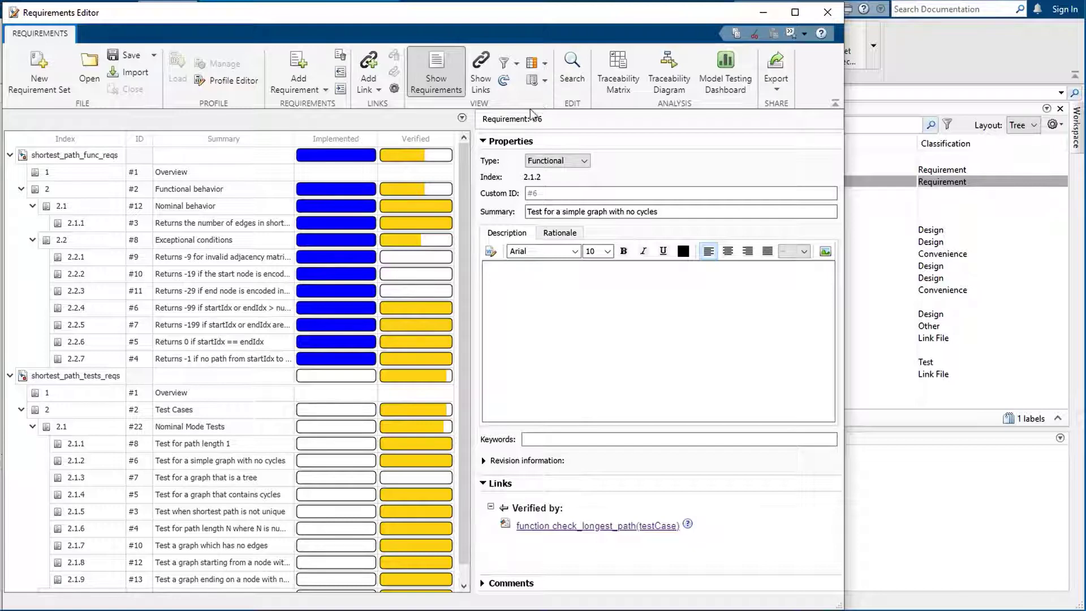
click(225, 461)
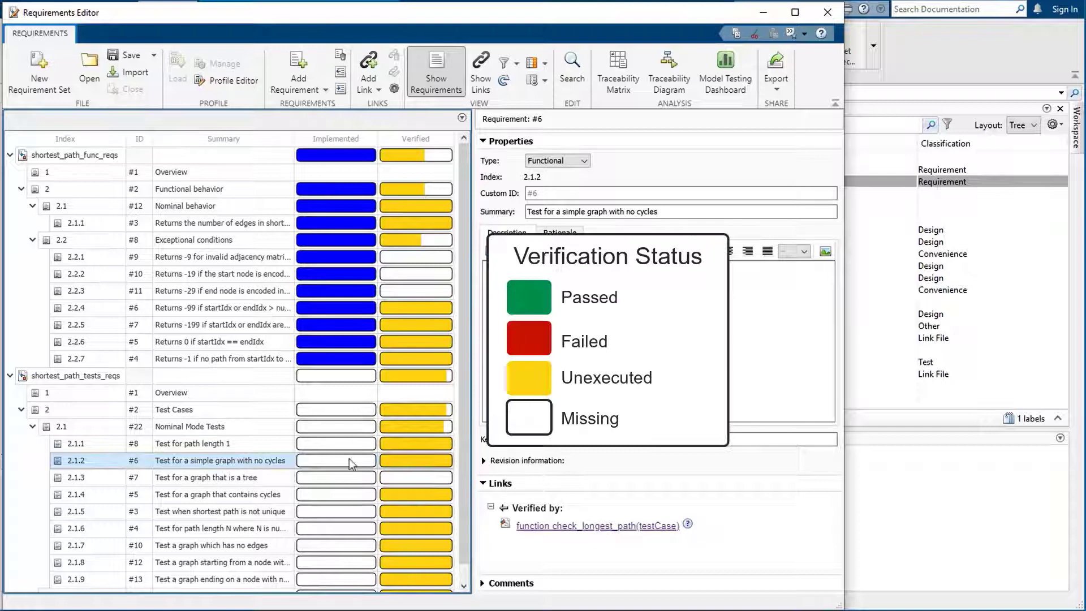
click(543, 525)
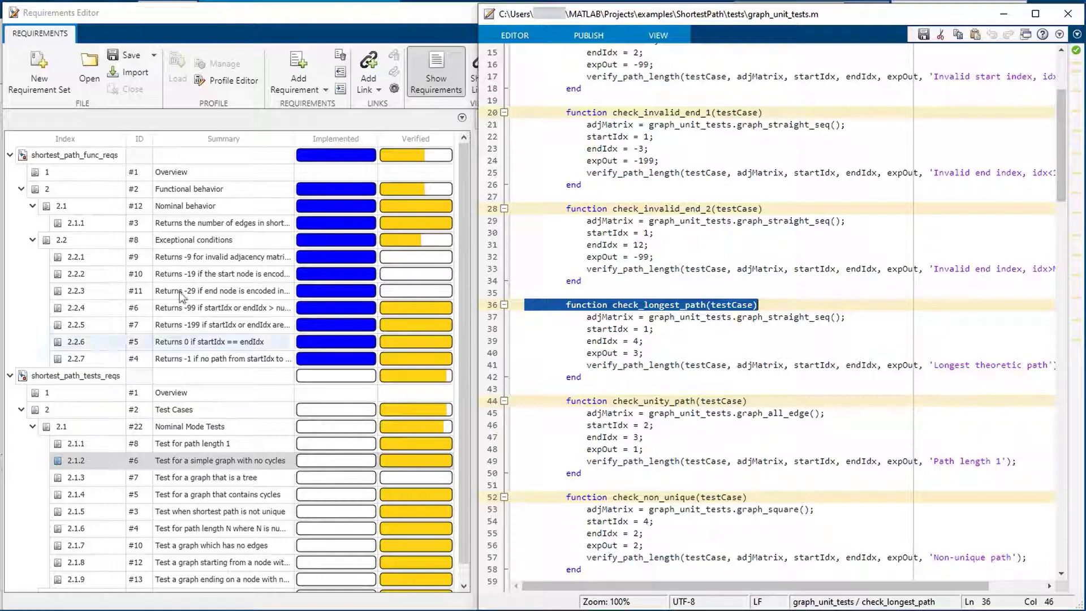
Run all unit tests linked to the shortest_path_func_reqs set
click(85, 158)
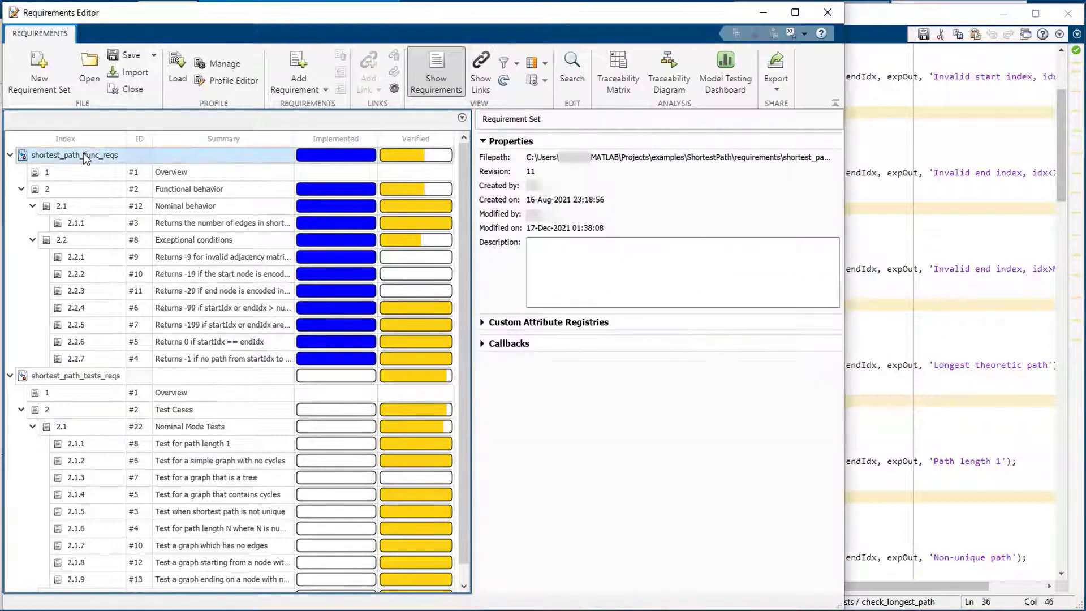
right_click(83, 153)
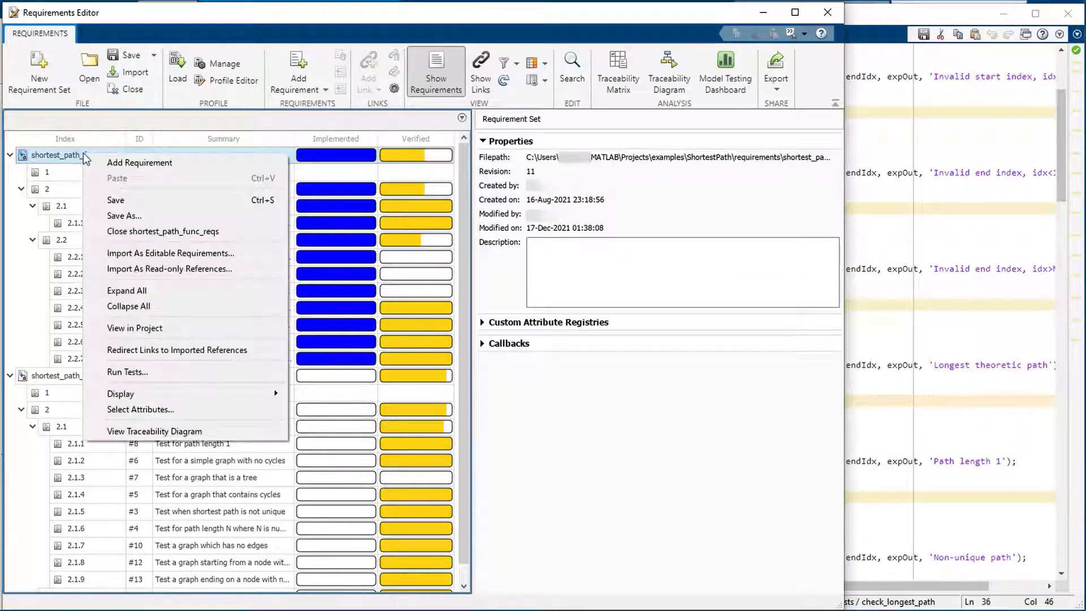
click(132, 372)
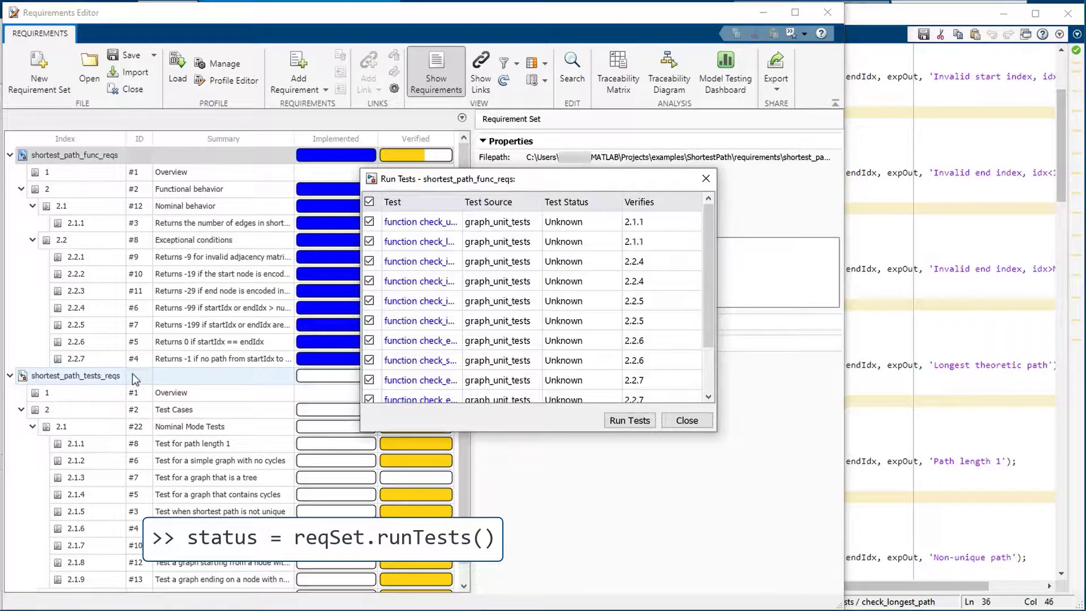
click(615, 421)
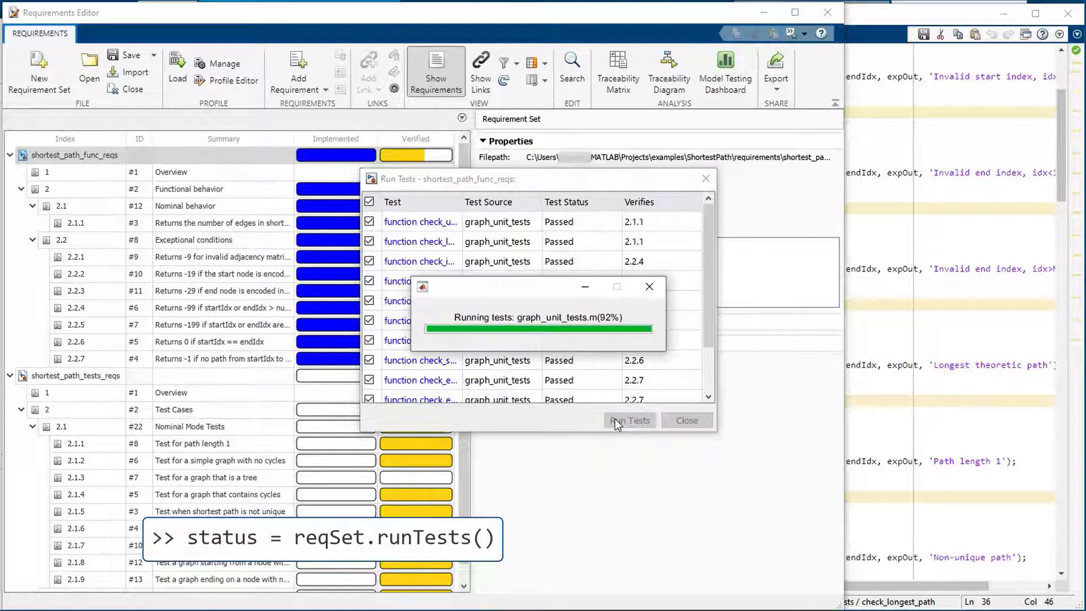
click(666, 421)
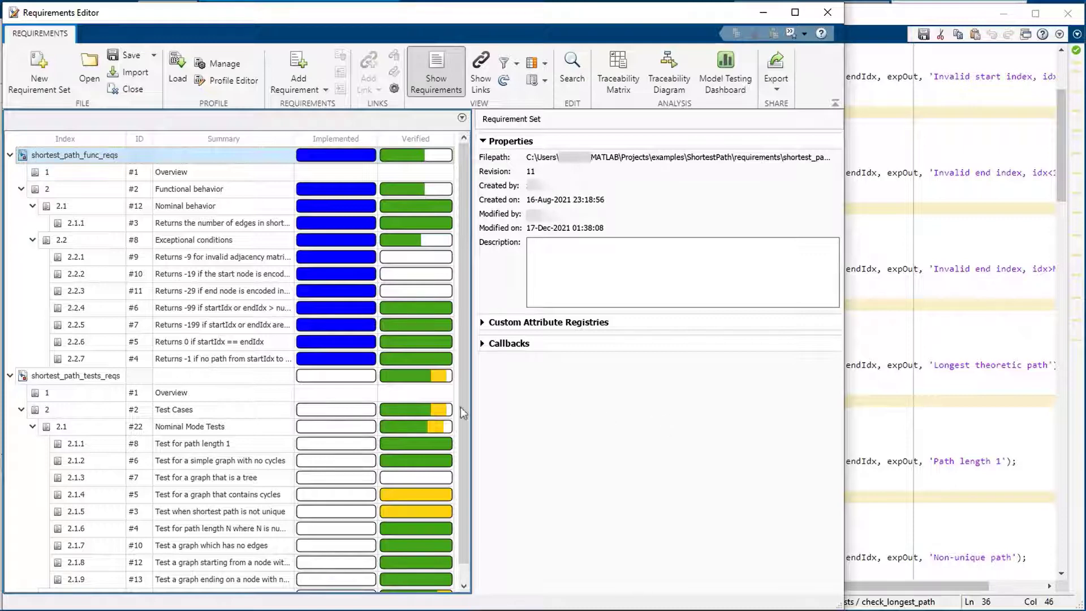
Run the tests linked to shortest_path_tests_reqs, including the one still marked Unknown
right_click(87, 382)
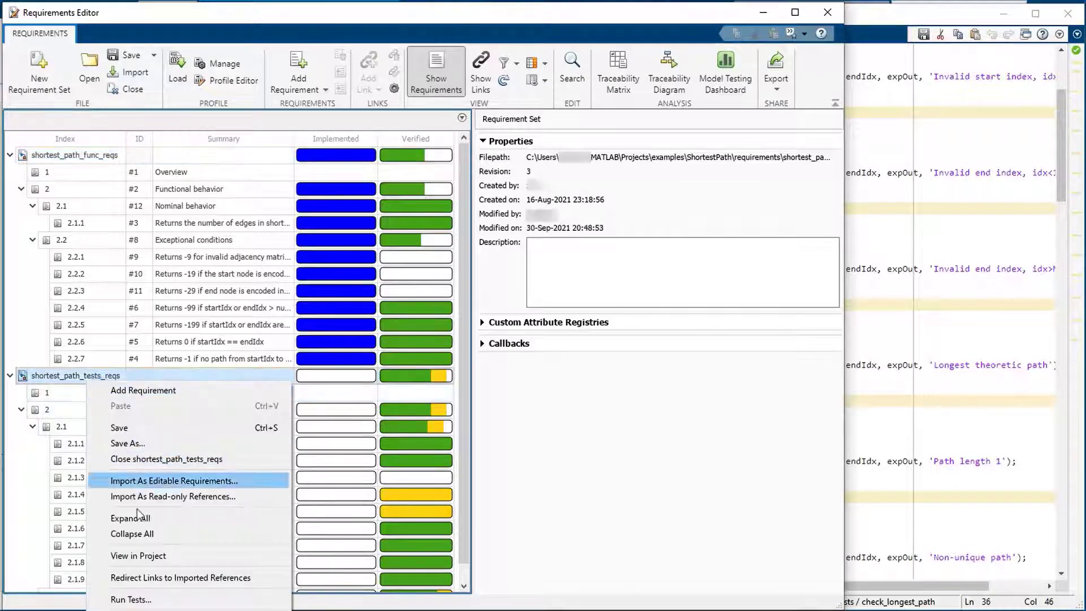
click(129, 601)
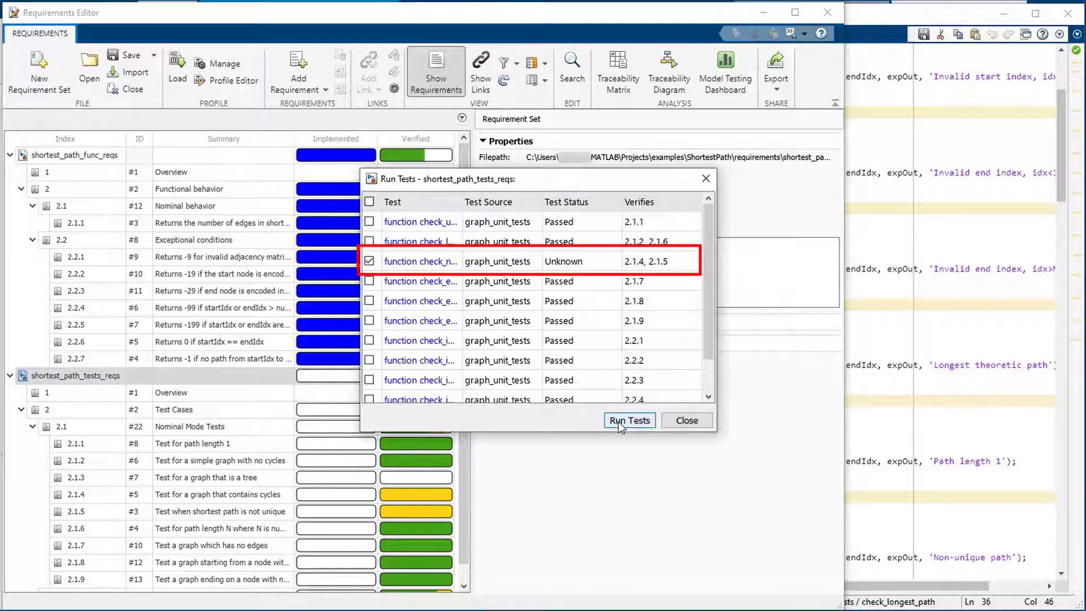
click(619, 422)
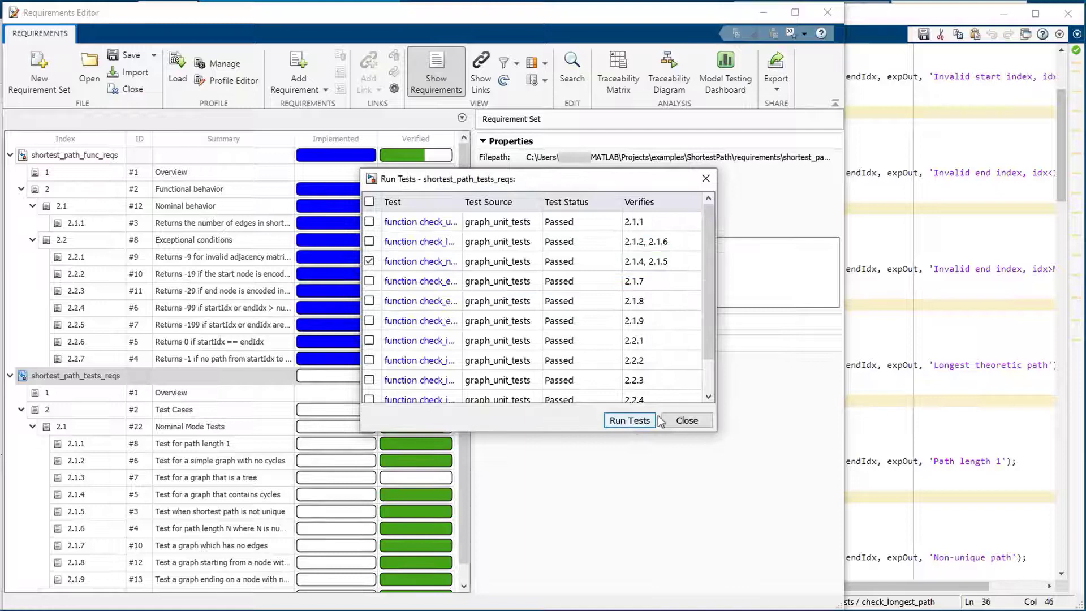
click(666, 421)
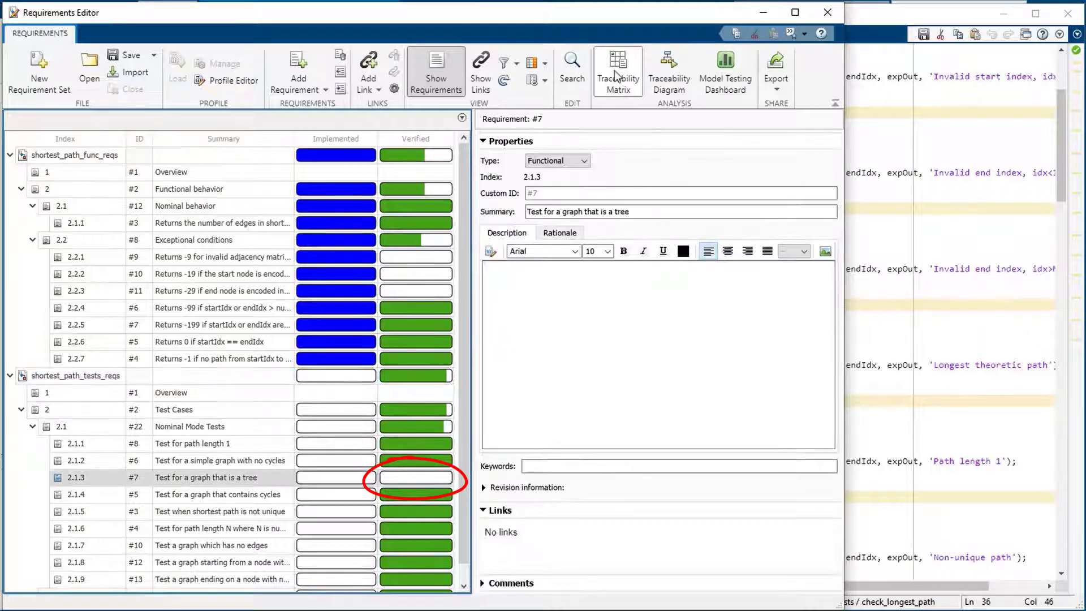
Generate a traceability matrix of graph_unit_tests.m against shortest_path_func_reqs.slreqx
click(615, 70)
click(121, 112)
click(693, 326)
click(645, 477)
click(935, 325)
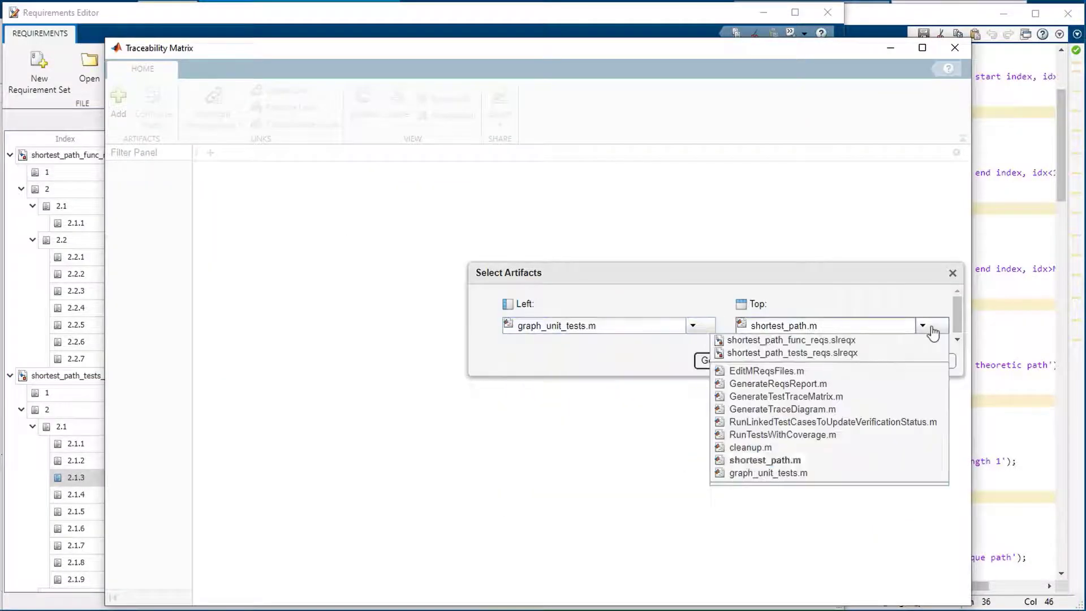
click(784, 342)
click(740, 361)
Add shortest_path_tests_reqs.slreqx to the top axis, update, and expand Test Cases and Nominal Mode Tests
click(158, 99)
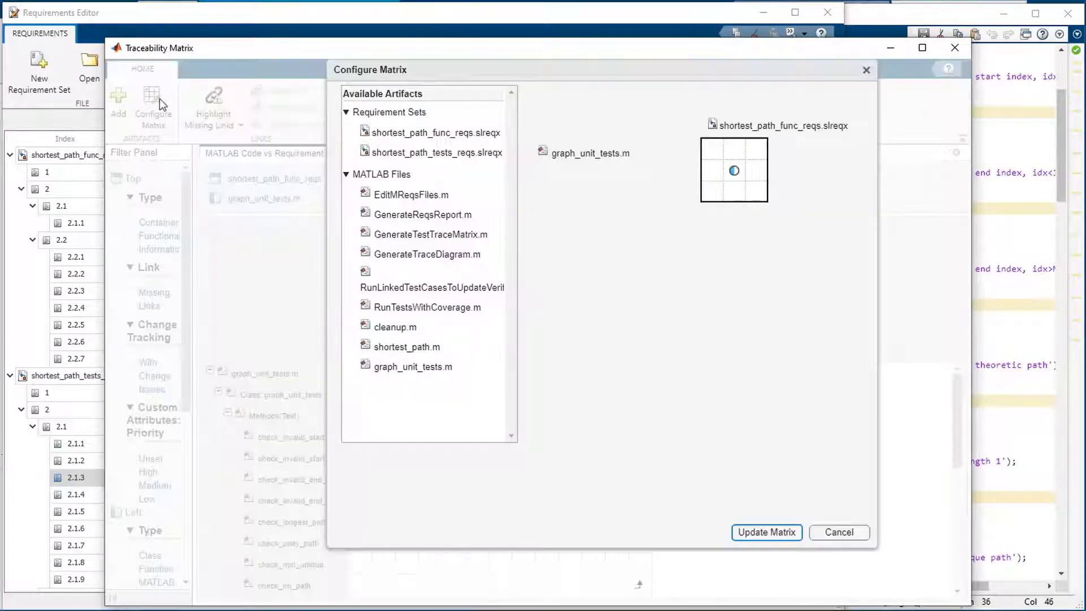
drag(472, 154, 847, 140)
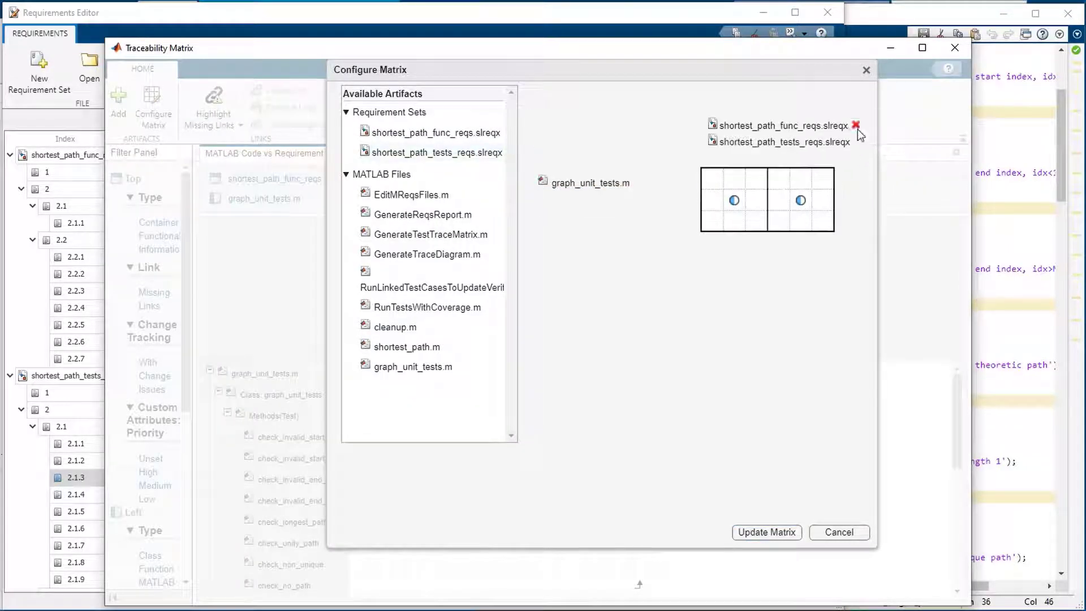
click(789, 532)
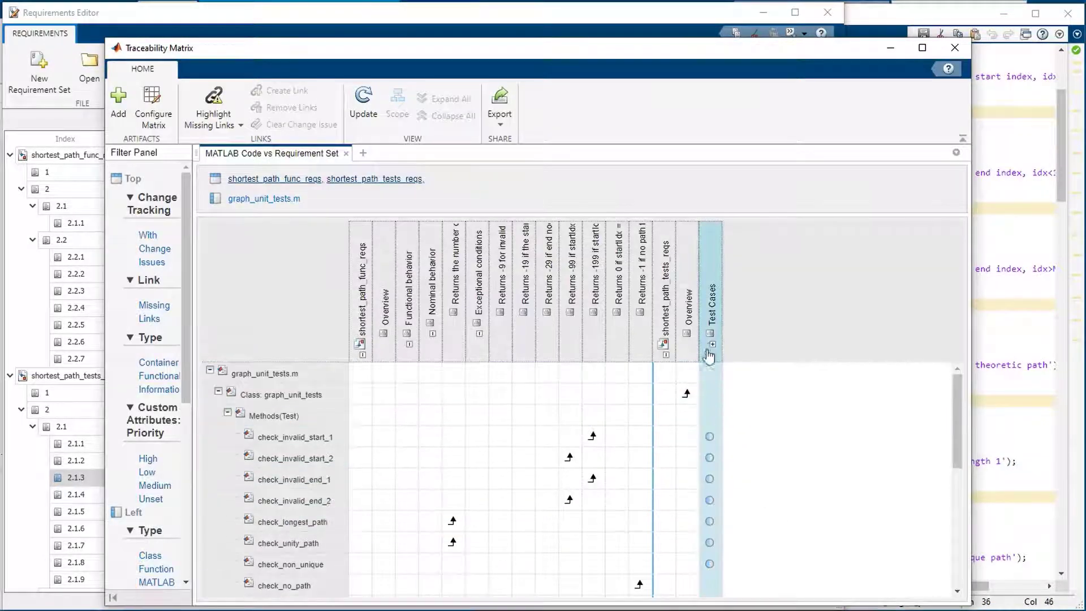
click(713, 344)
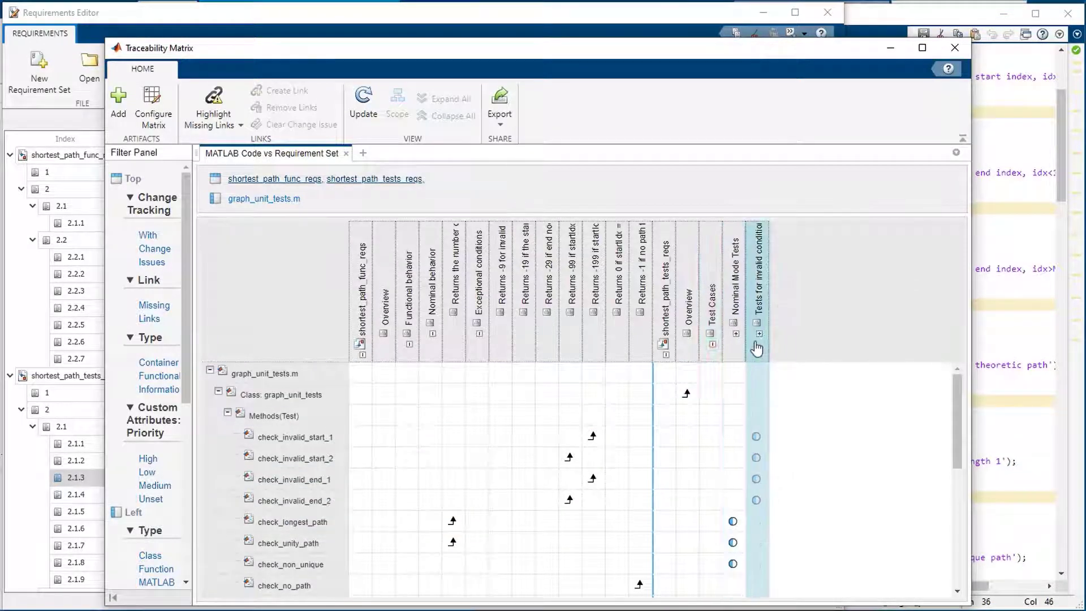
click(736, 334)
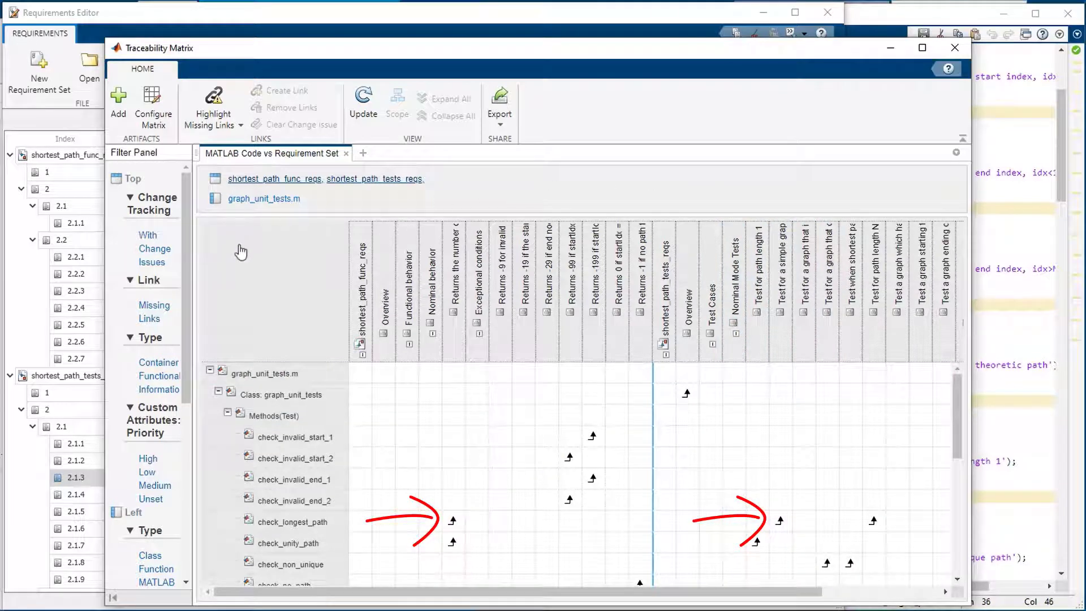
Filter the matrix to Missing Links, Functional requirements and Function items, highlighting missing links
click(152, 315)
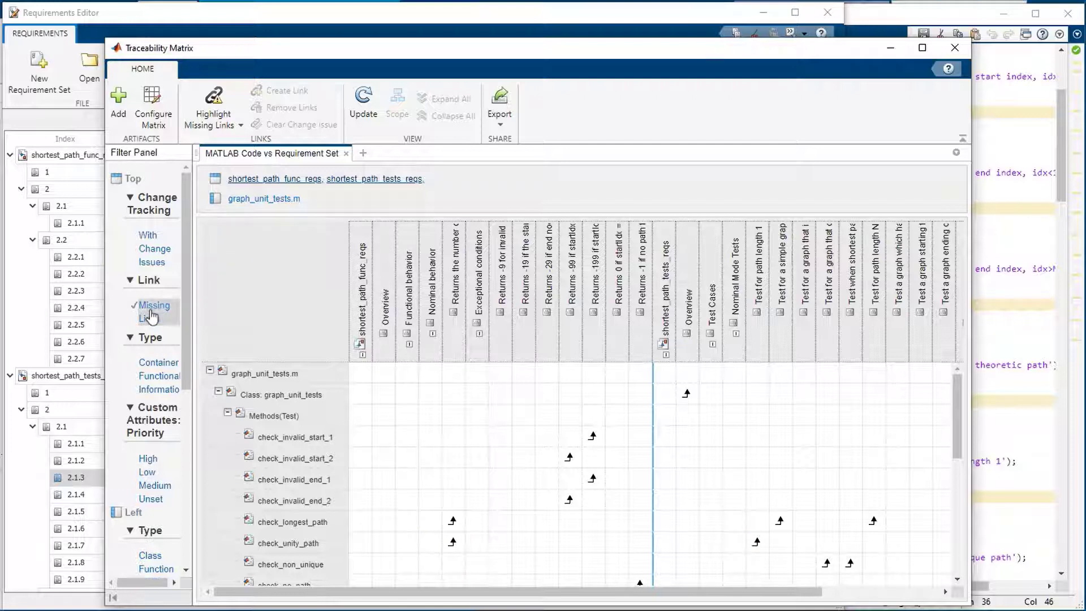
click(160, 376)
scroll(164, 431, down, 3)
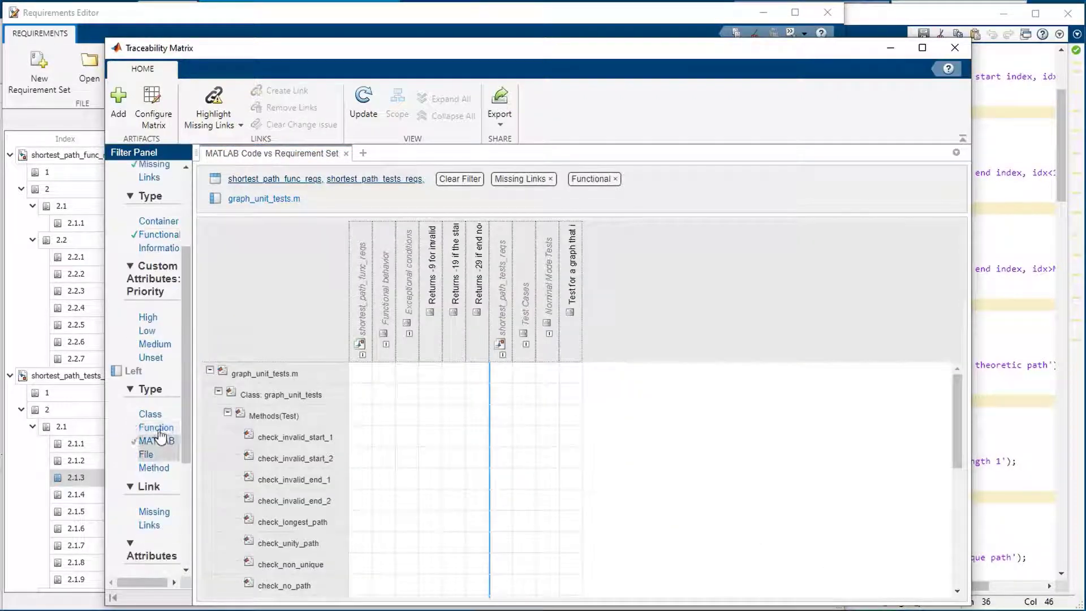
click(156, 428)
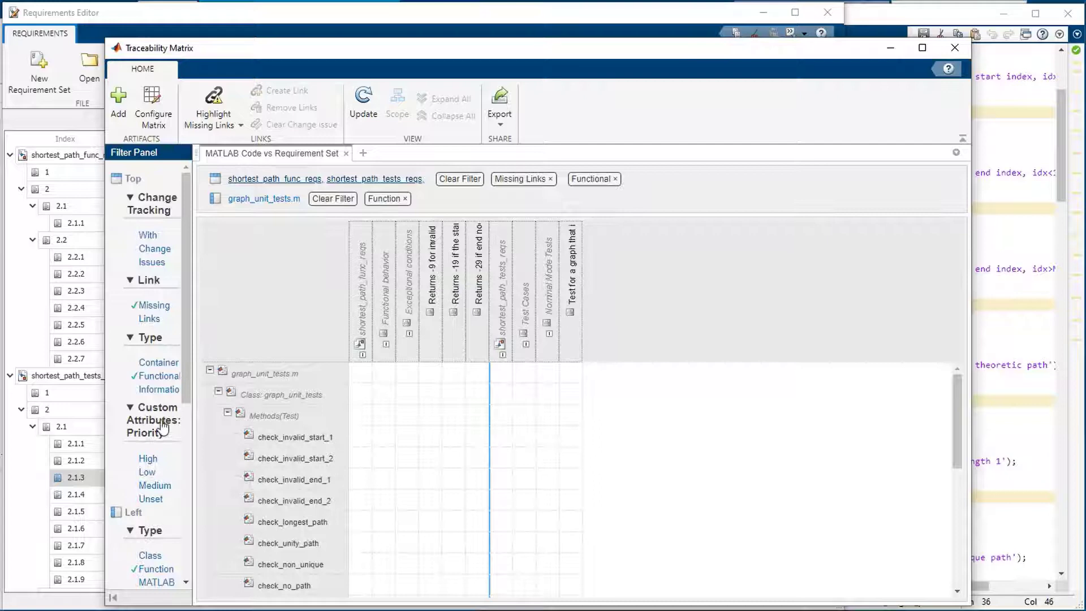
click(211, 101)
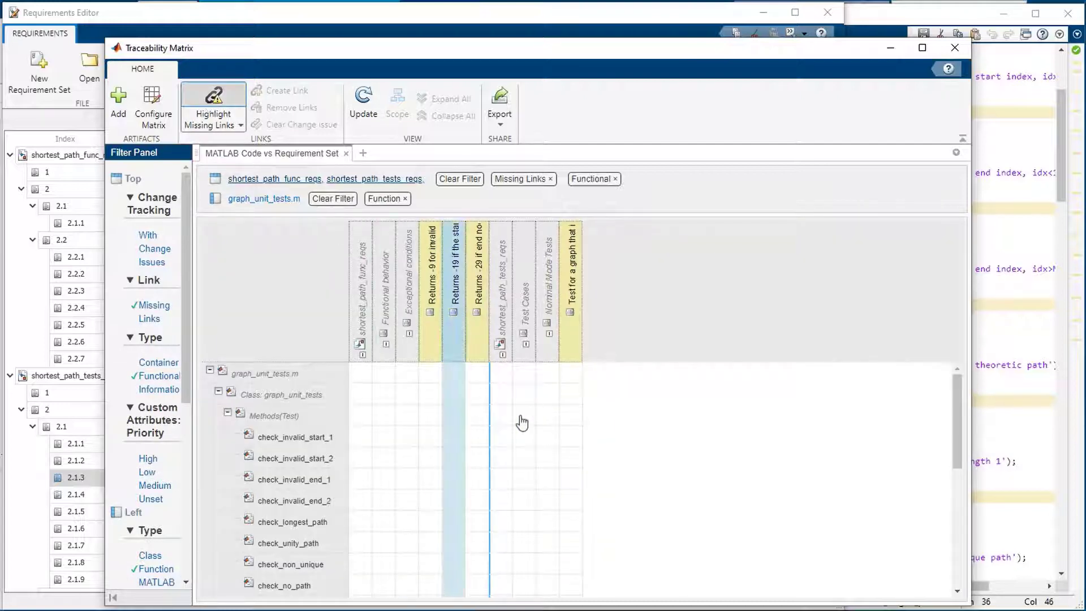
Create a Verifies link from check_invalid_start_1 to requirement 2.1.3 and jump to it
click(573, 444)
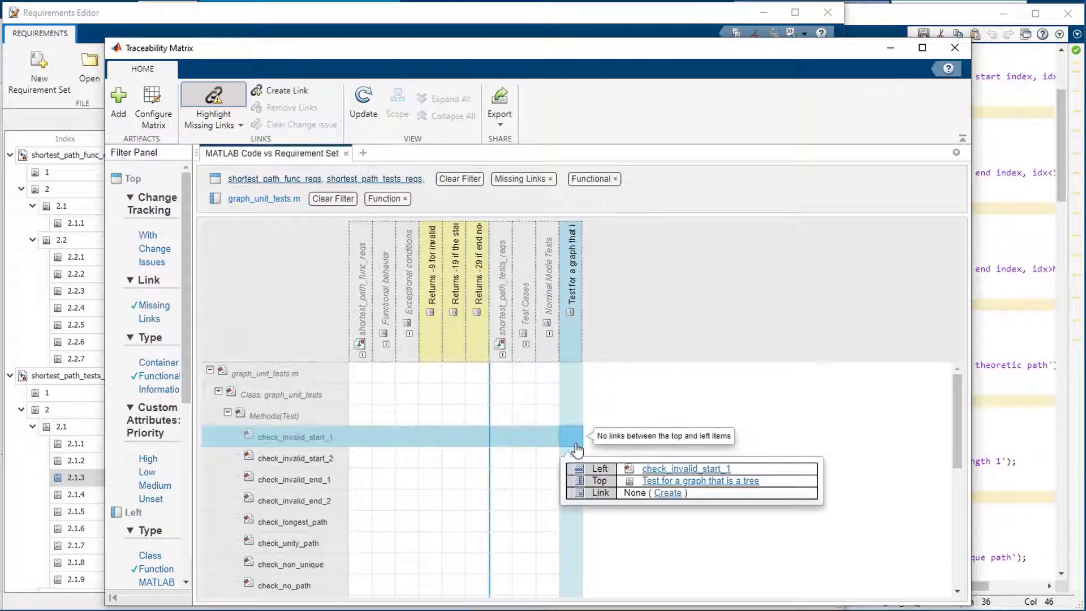
click(668, 493)
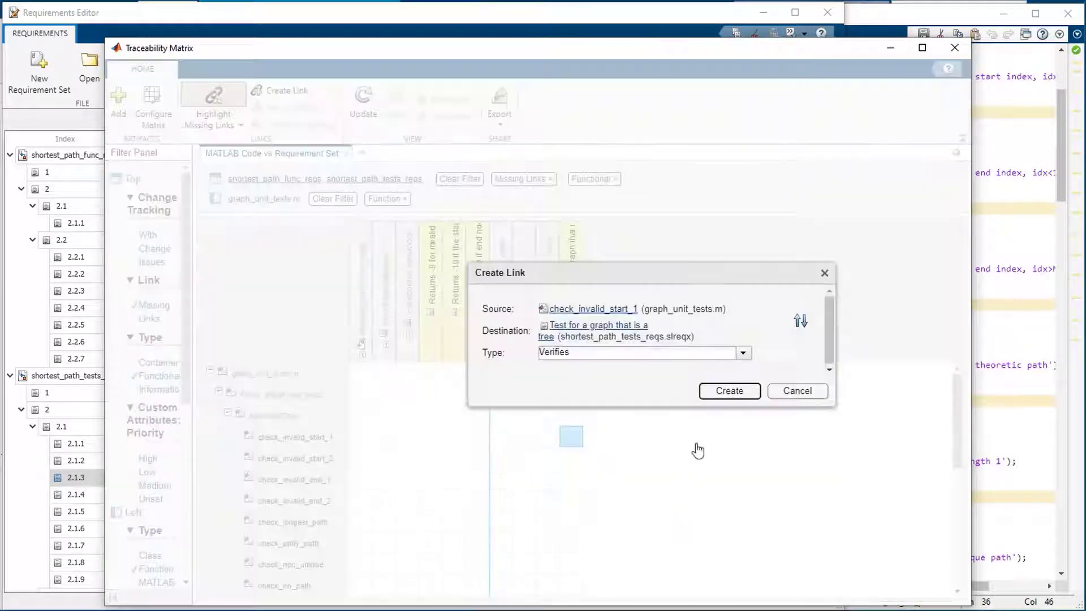
click(728, 390)
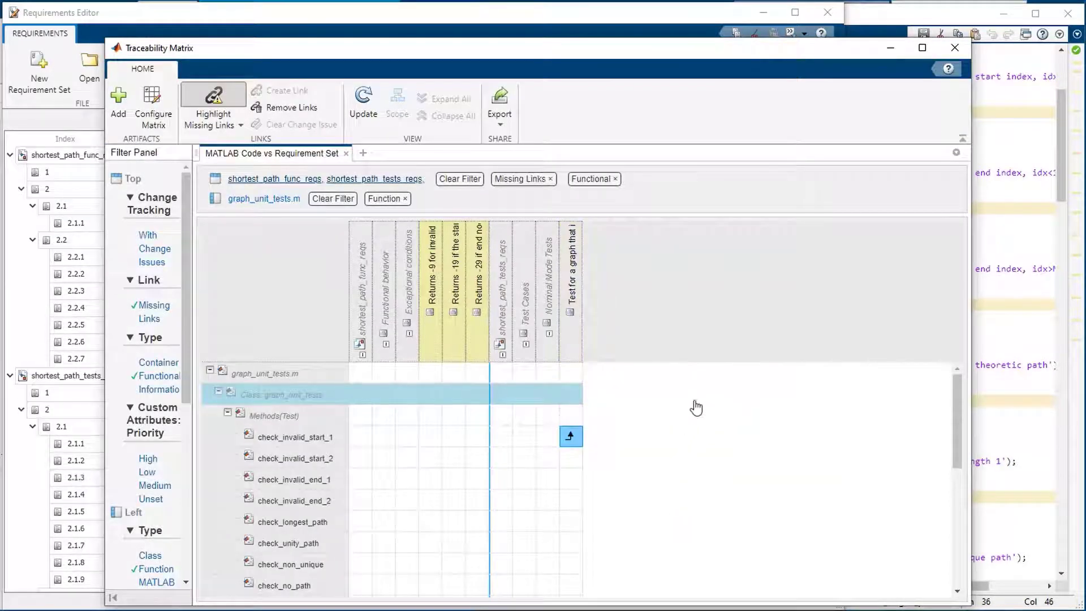
click(571, 437)
click(351, 480)
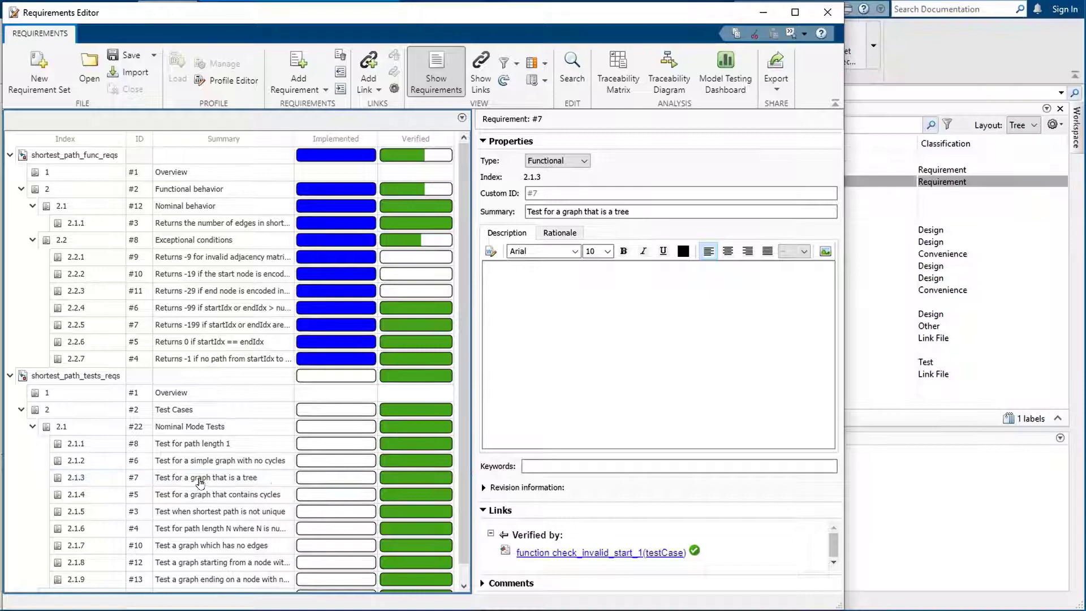
In requirement 2.2.4's summary, replace 99 with 44 to read 'Returns -44 if startIdx...'
click(240, 307)
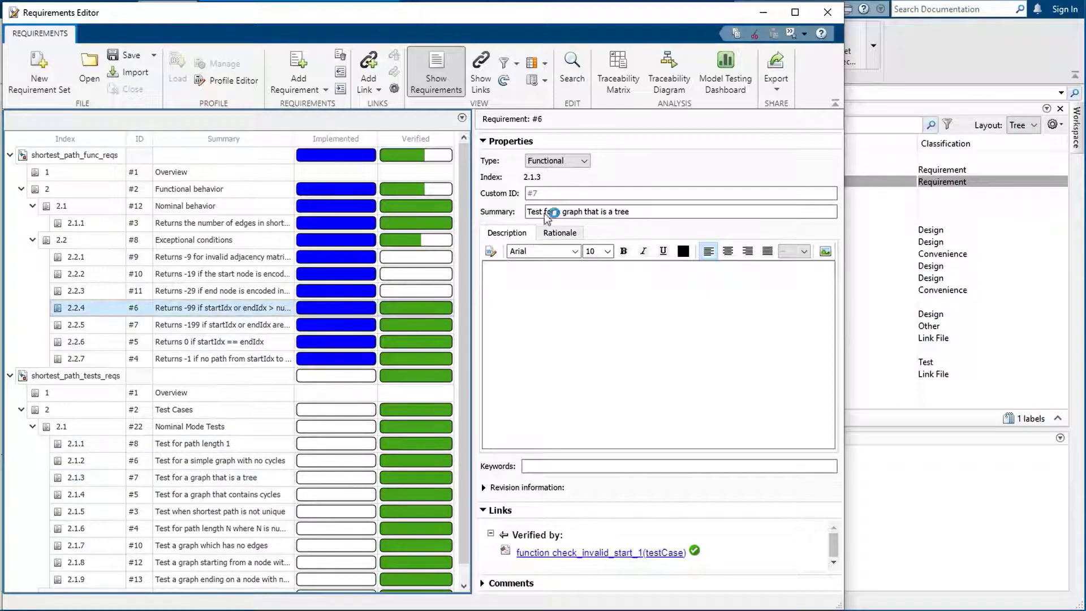
double_click(564, 212)
text(44)
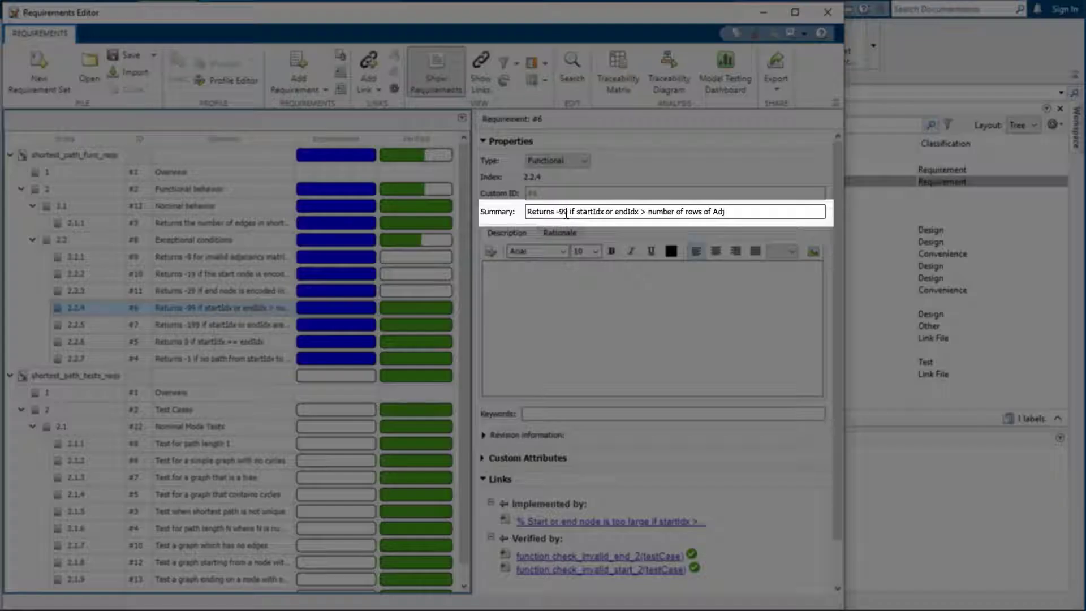
key(Return)
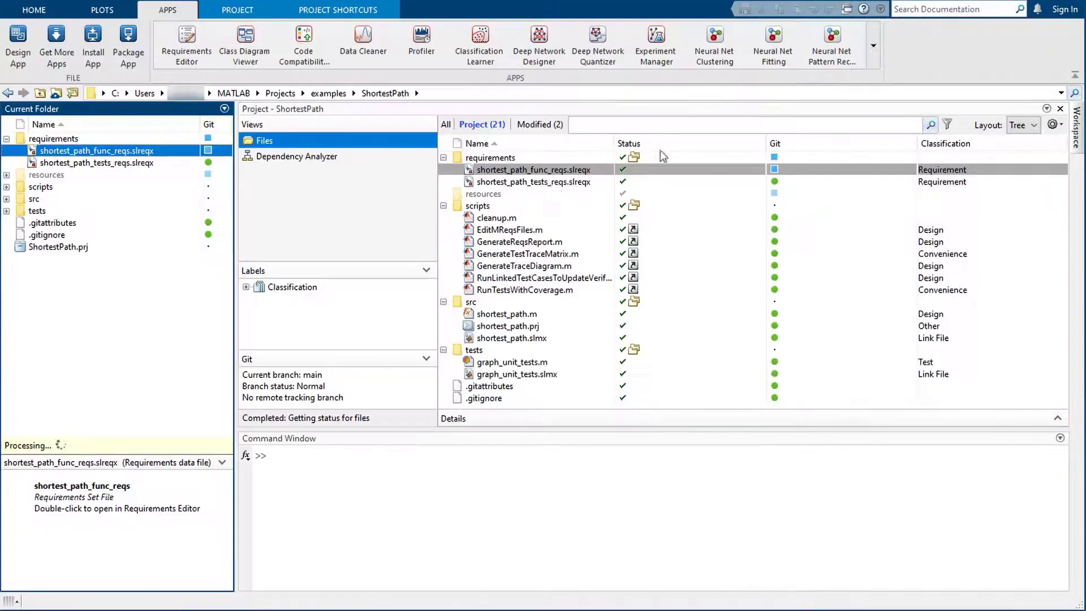
Compare shortest_path_func_reqs.slreqx to its ancestor and open changed requirement #6 (-99 to -44)
right_click(549, 172)
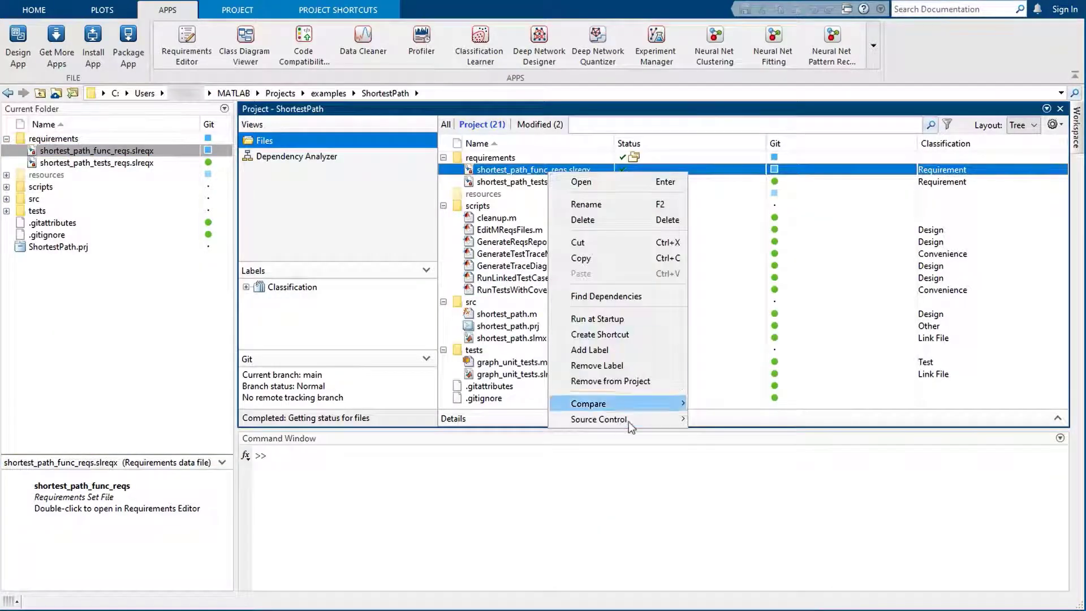
mouse_move(636, 408)
click(747, 404)
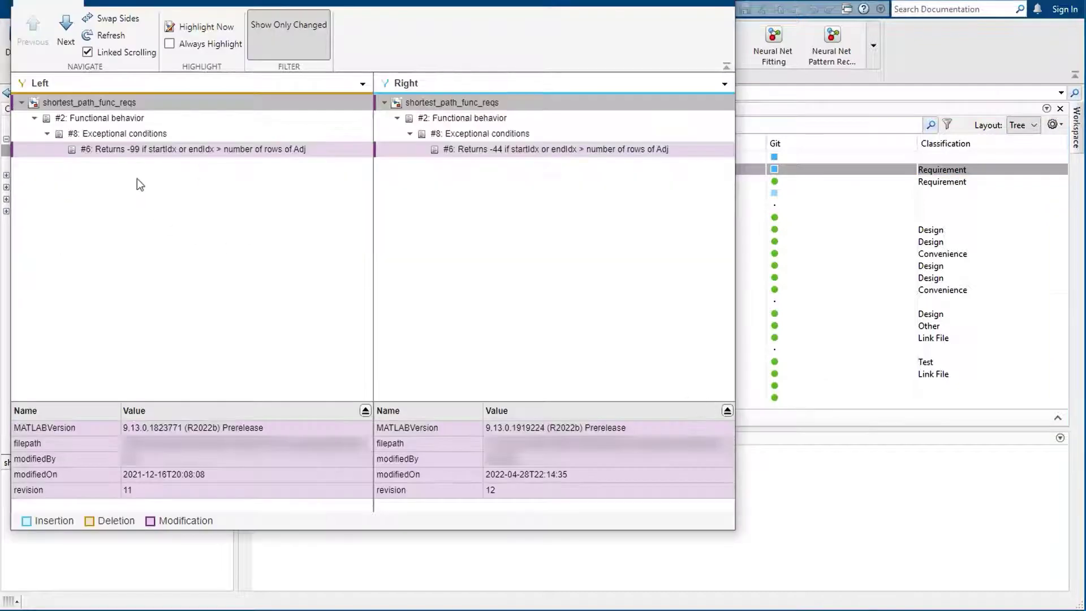
click(148, 151)
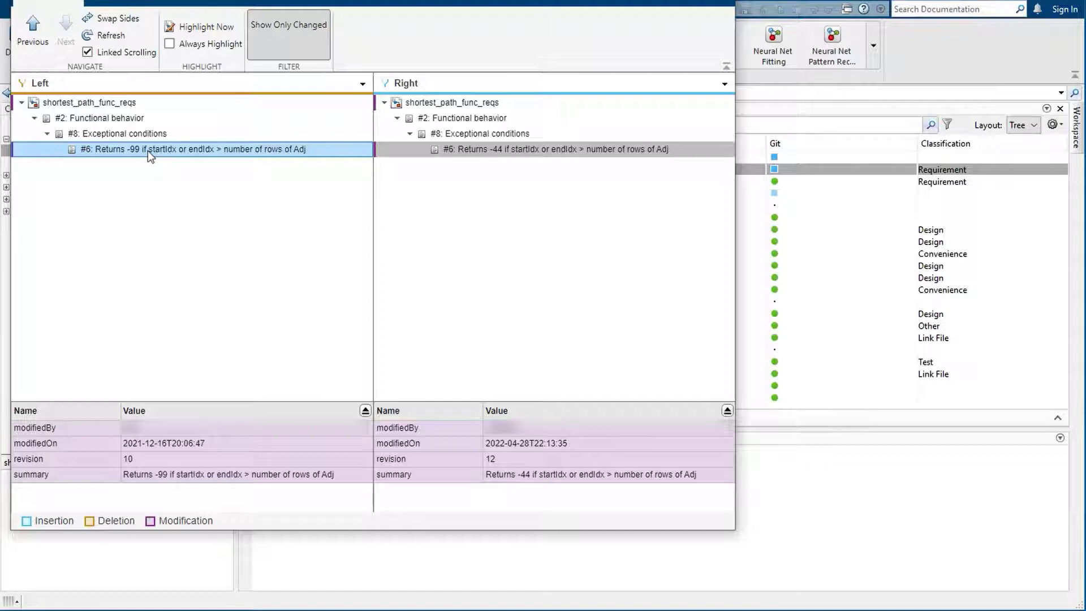
double_click(148, 151)
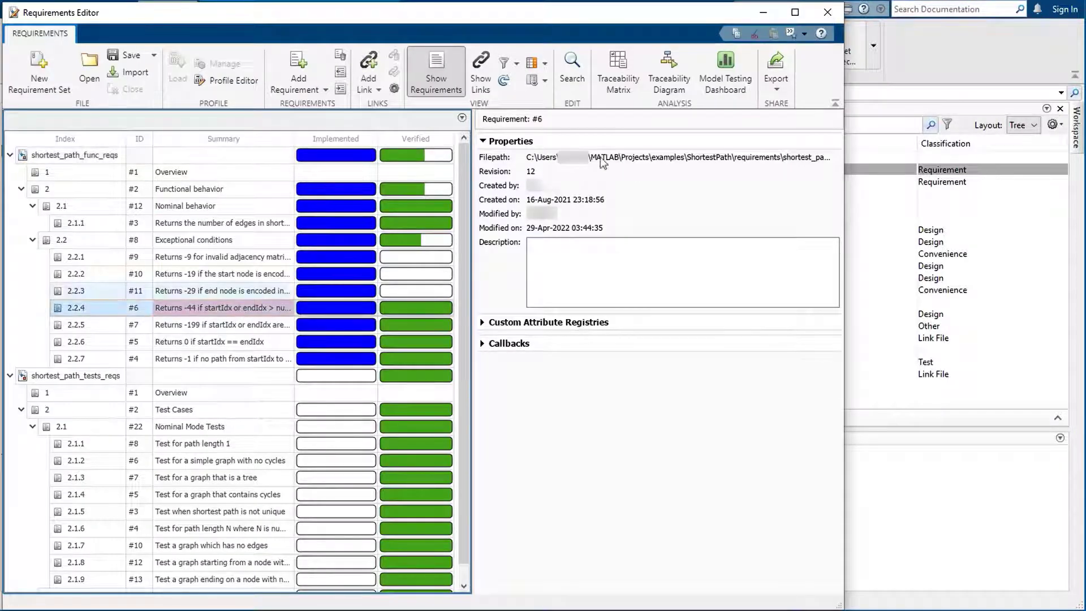
Open requirement #6's Traceability Diagram and view its implementing code in shortest_path.m
click(667, 81)
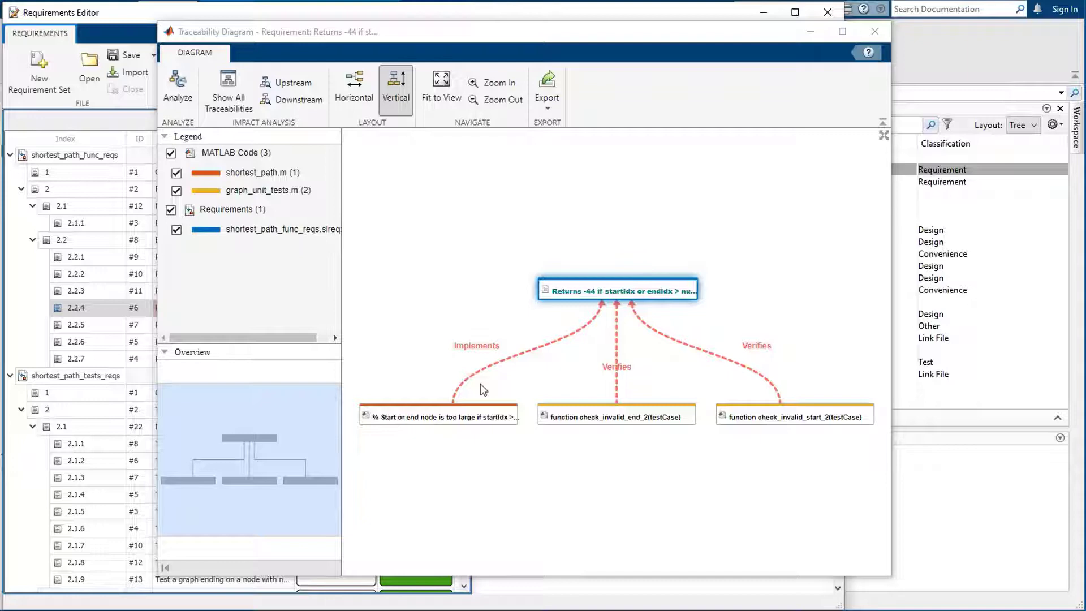
double_click(449, 414)
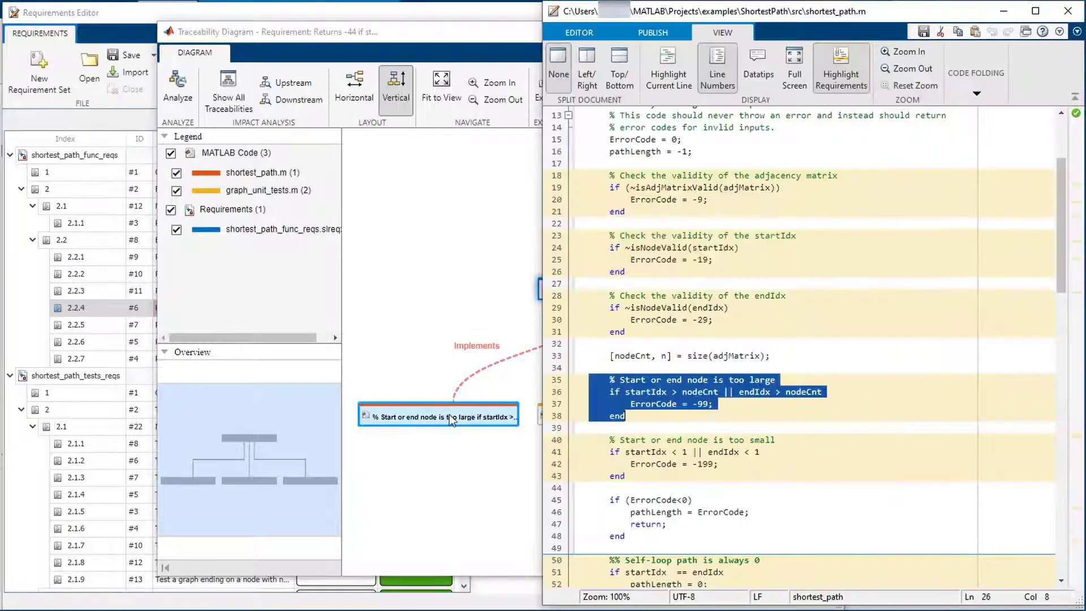
click(709, 406)
key(alt+Tab)
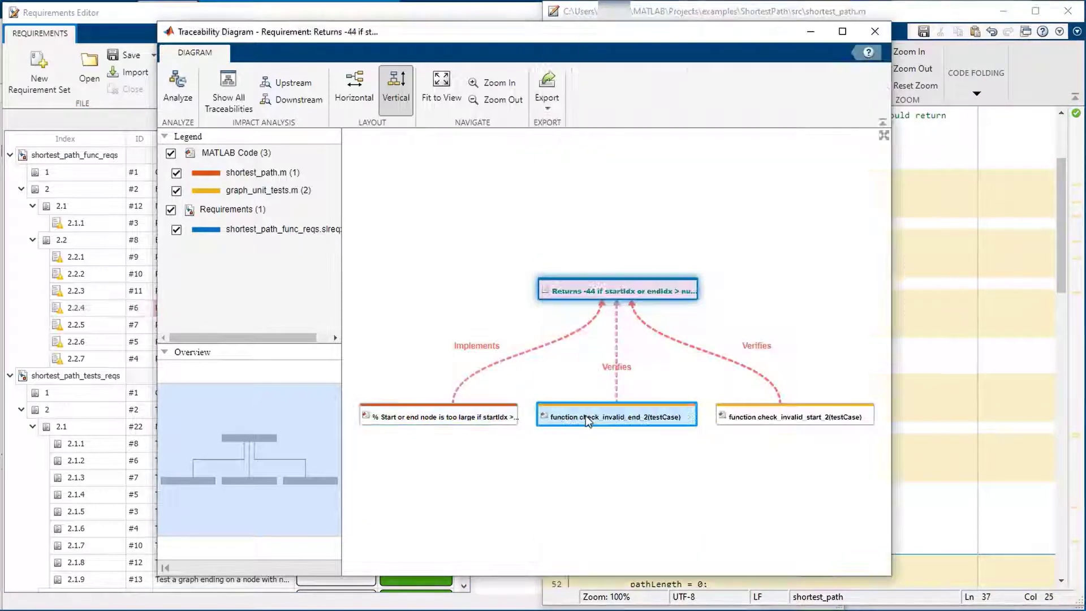
Open the verifying test check_invalid_end_2 and another linked test in graph_unit_tests.m
double_click(586, 415)
click(646, 286)
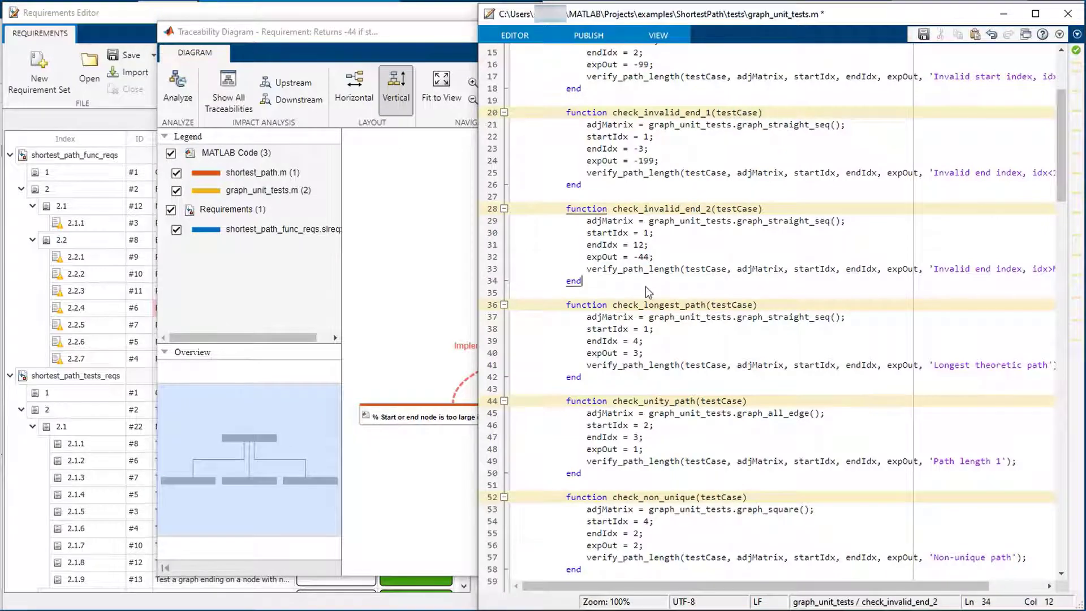
key(alt+Tab)
double_click(751, 416)
Run the tests linked to the shortest_path_tests_reqs requirement set
click(100, 160)
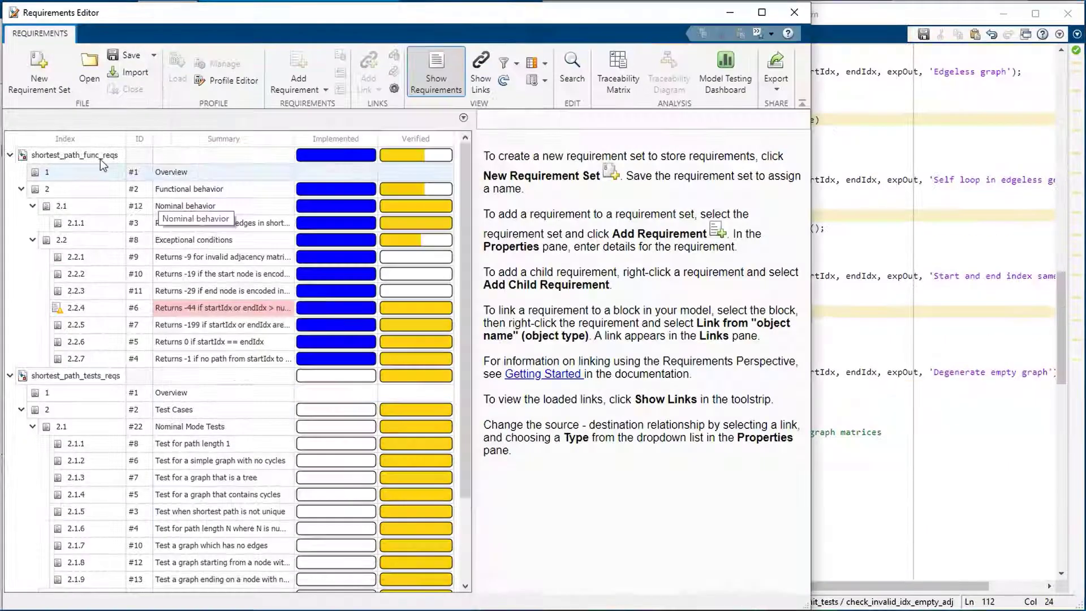
click(100, 157)
right_click(102, 376)
click(147, 419)
click(619, 419)
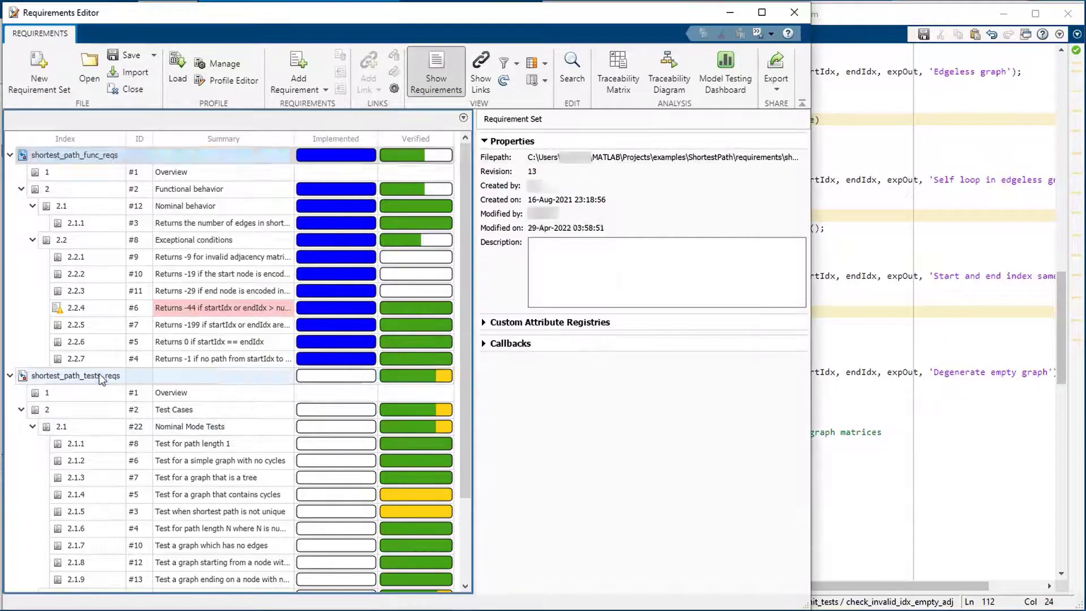
right_click(102, 377)
click(147, 419)
click(622, 419)
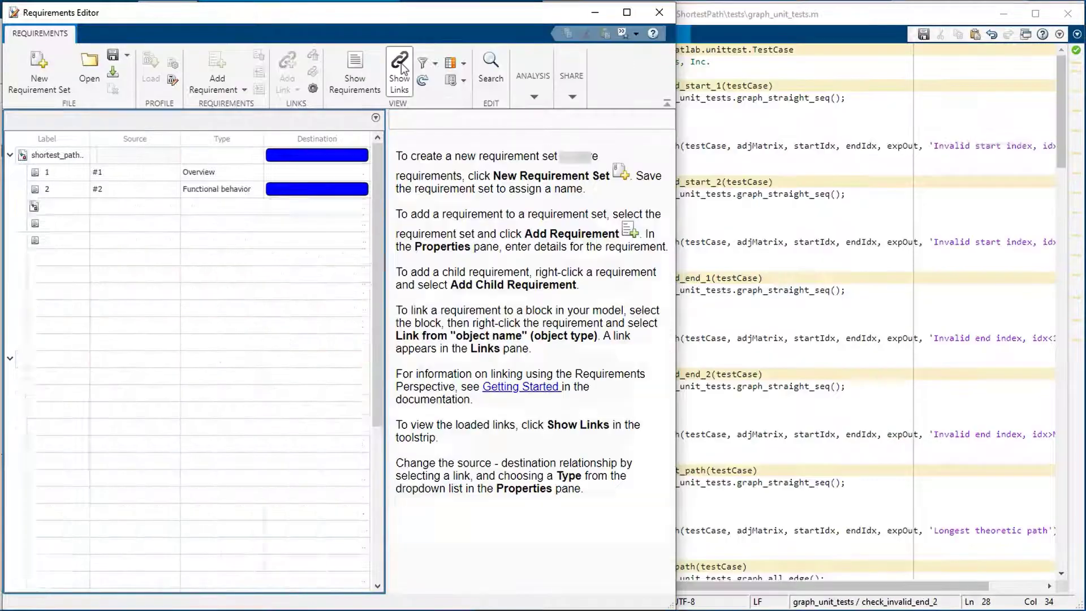
Clear link #8's change issue with the comment 'updated error code to' and return to requirements
click(399, 73)
click(56, 273)
click(420, 549)
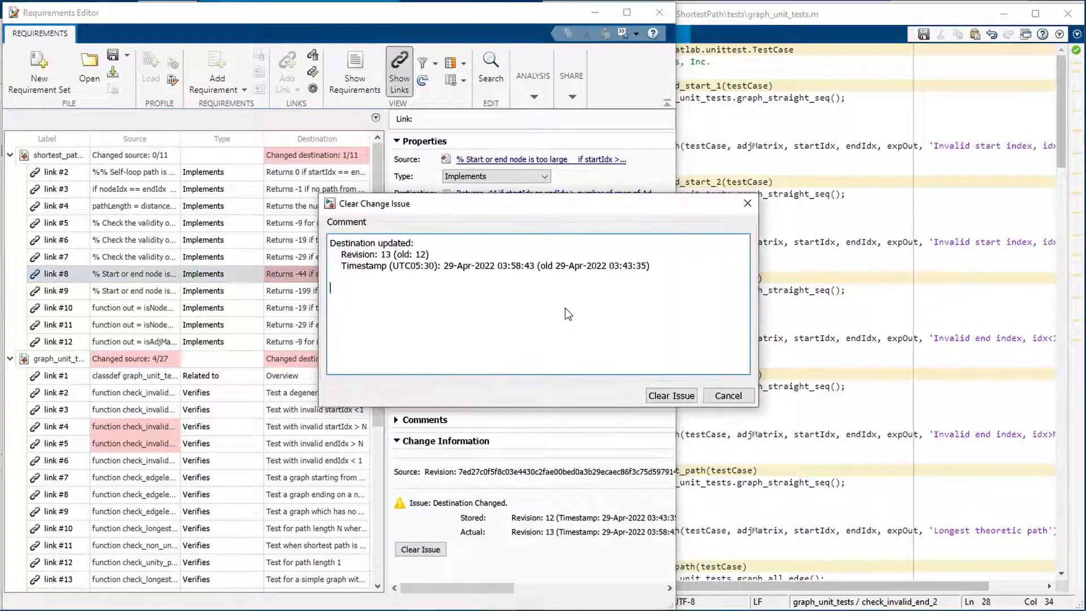
text(updated error code to)
click(671, 395)
click(354, 74)
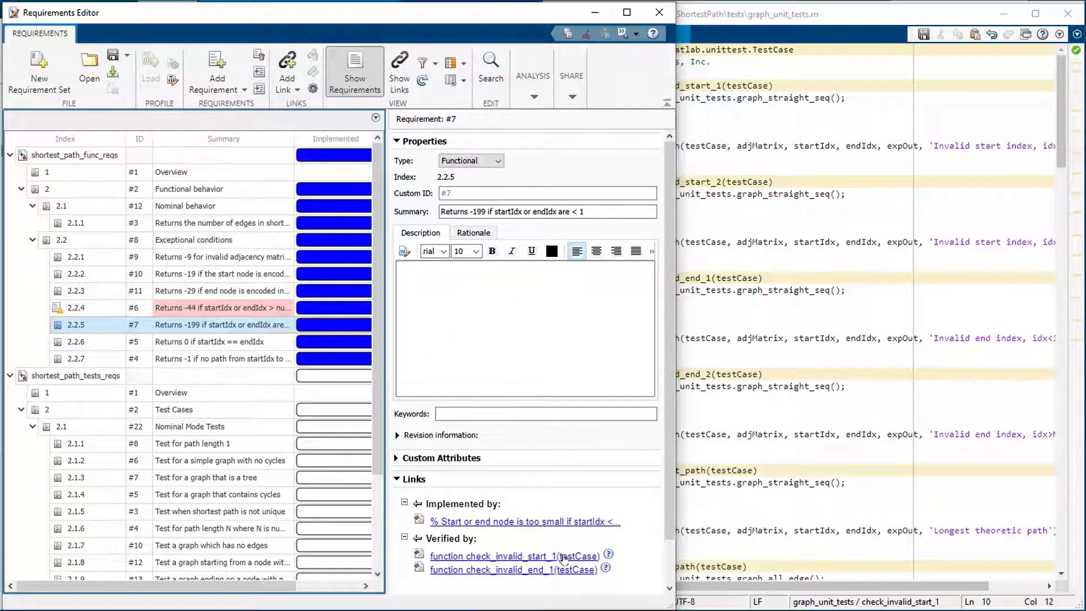
From requirement #7, open check_invalid_start_1 and overwrite the expOut = -99 line with the corrected code
mouse_move(565, 559)
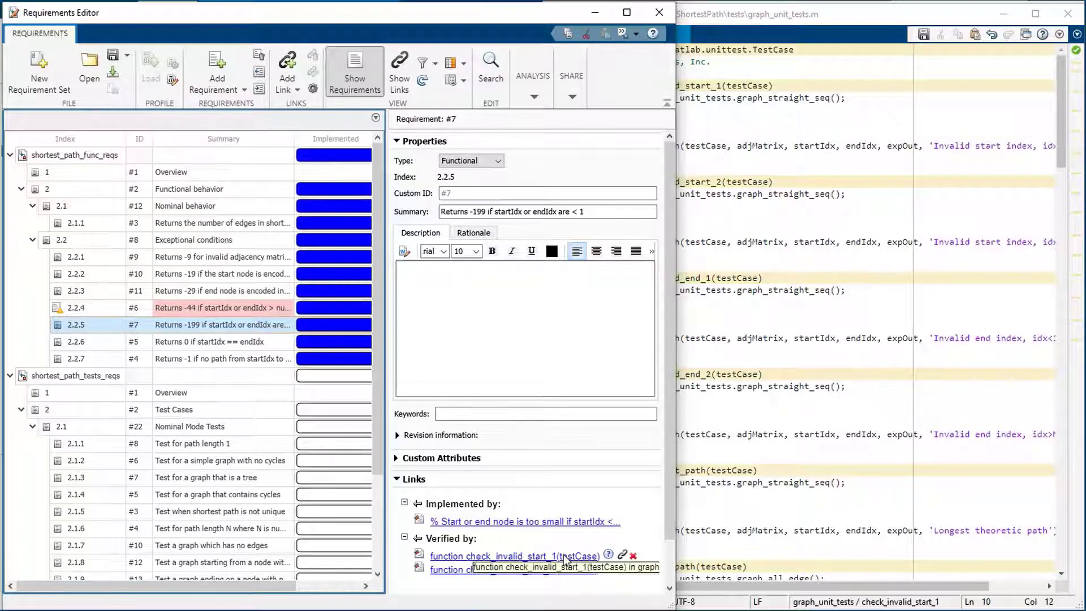
click(565, 558)
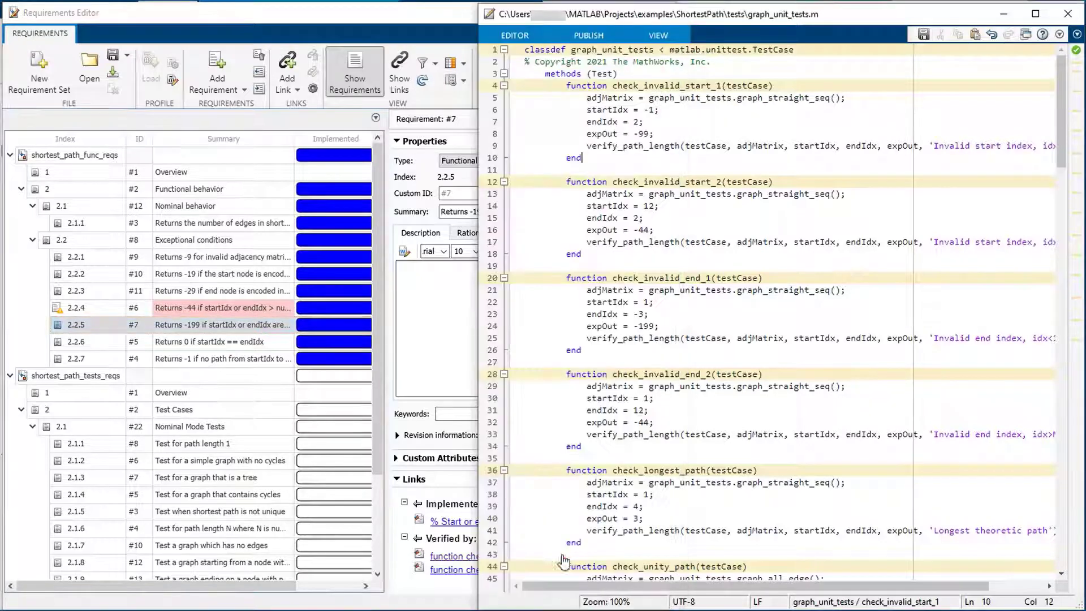
triple_click(640, 134)
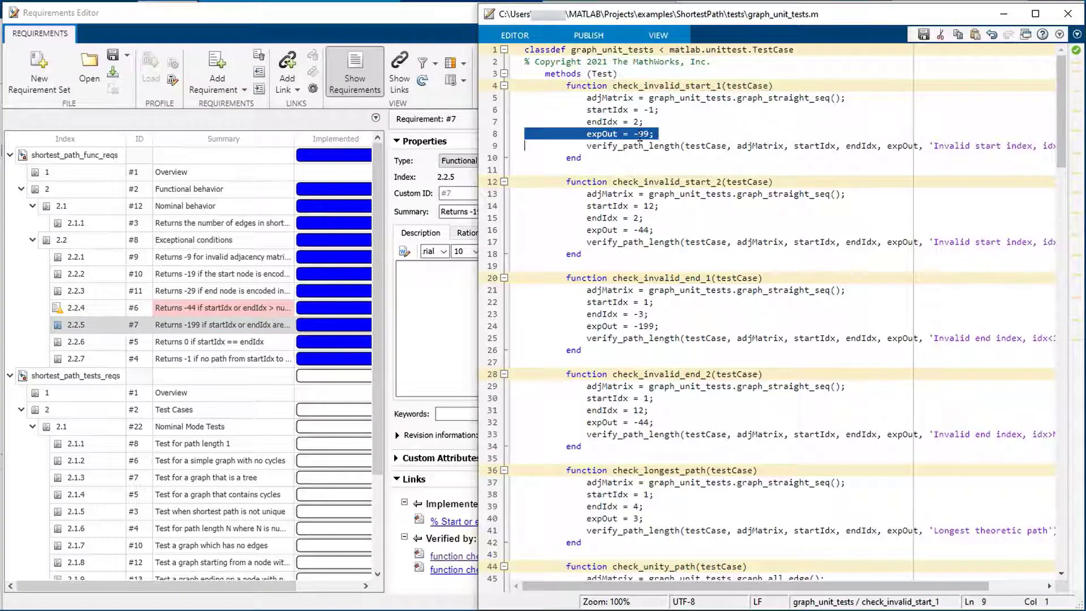
key(ctrl+v)
key(alt+Tab)
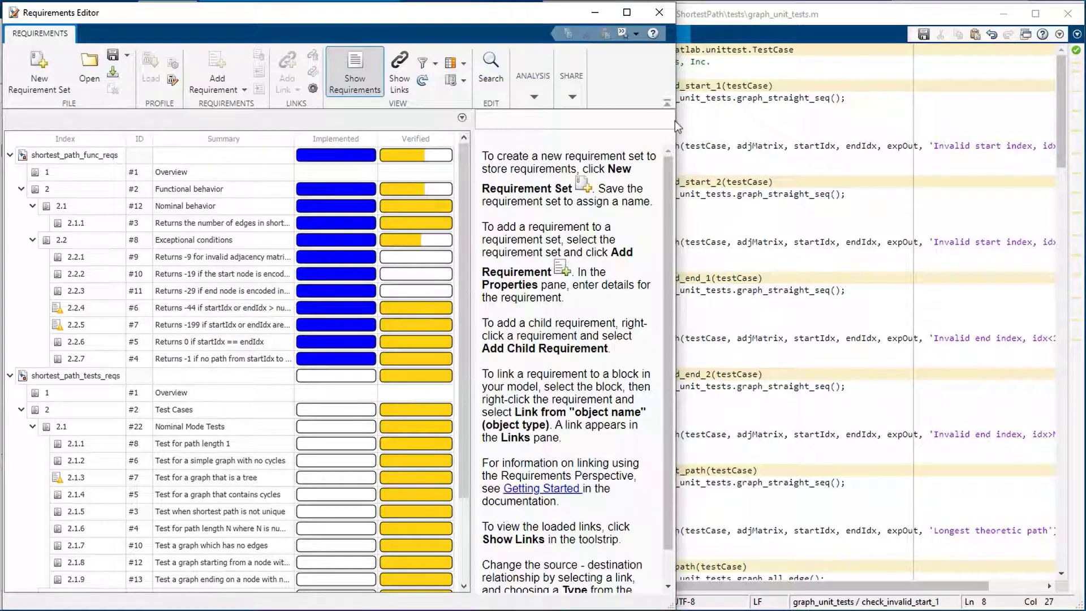
Rerun the tests linked to shortest_path_func_reqs, then open the links table at link #3
right_click(107, 153)
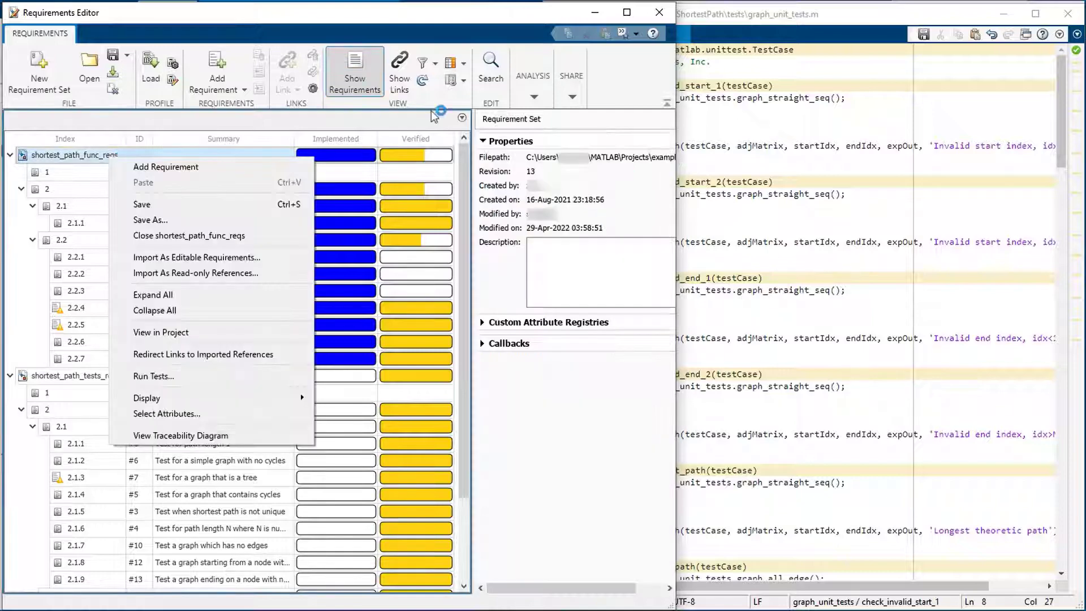
click(83, 159)
right_click(84, 156)
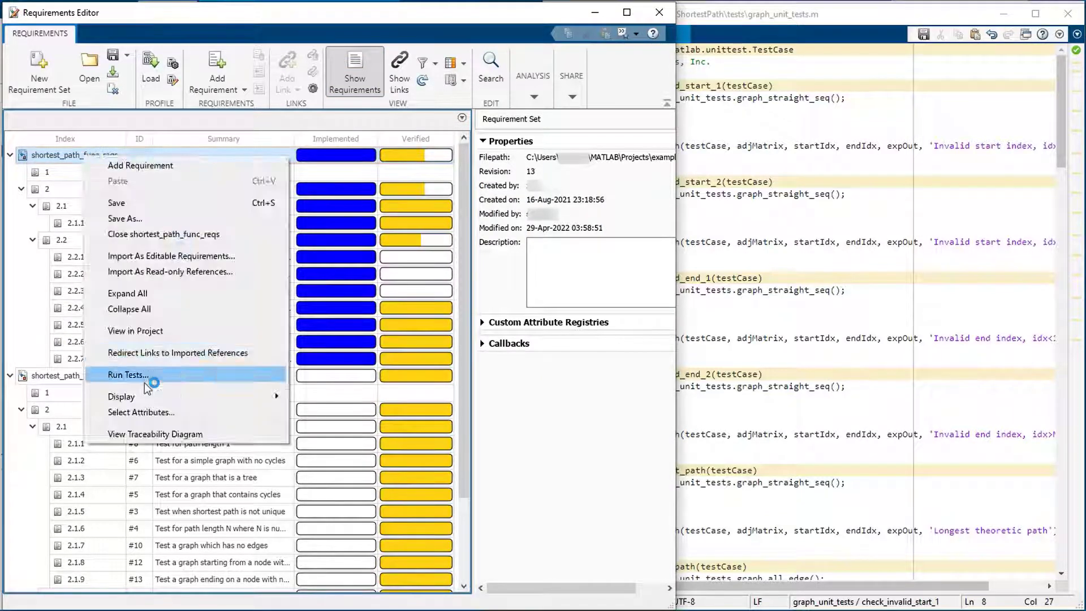
click(148, 375)
click(687, 421)
click(75, 375)
click(629, 420)
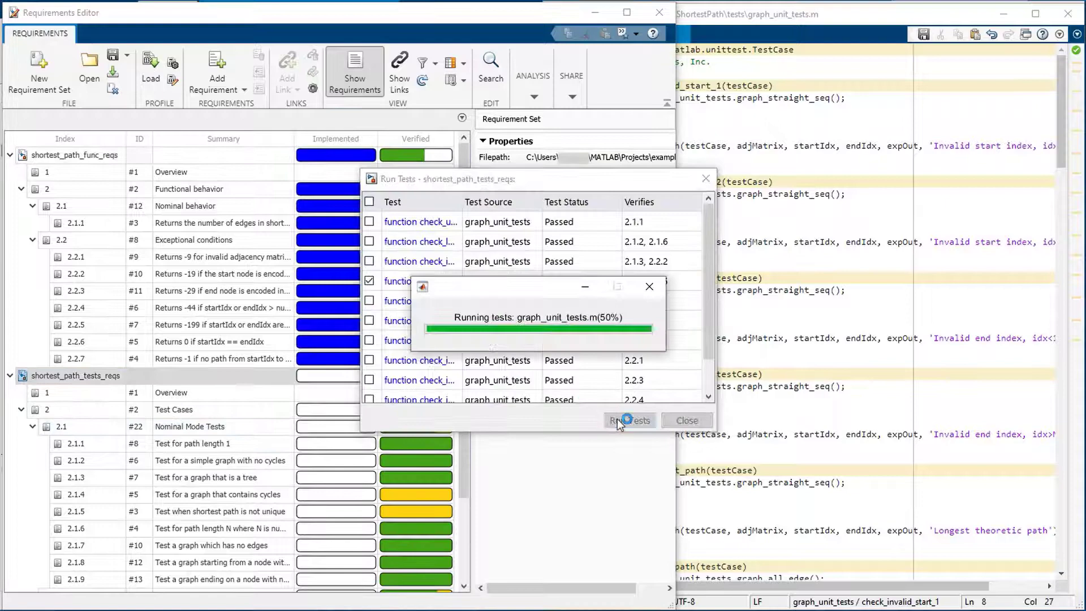
click(688, 420)
click(399, 74)
Clear link #3's source-change issue with the comment 'fixed bug - modified to -199'
click(168, 408)
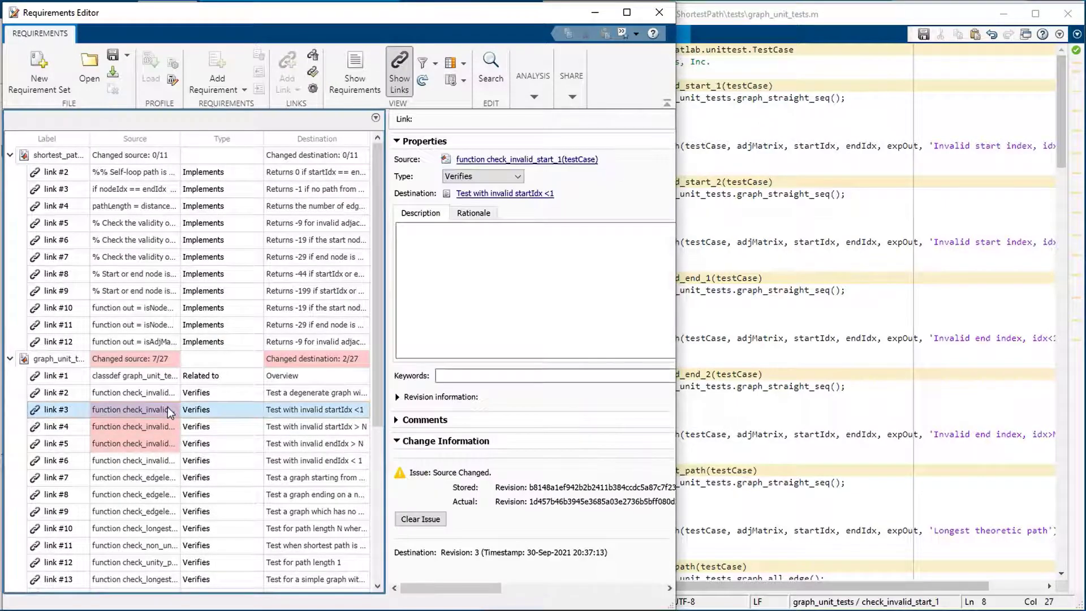
click(421, 519)
text(fixed bug - modified )
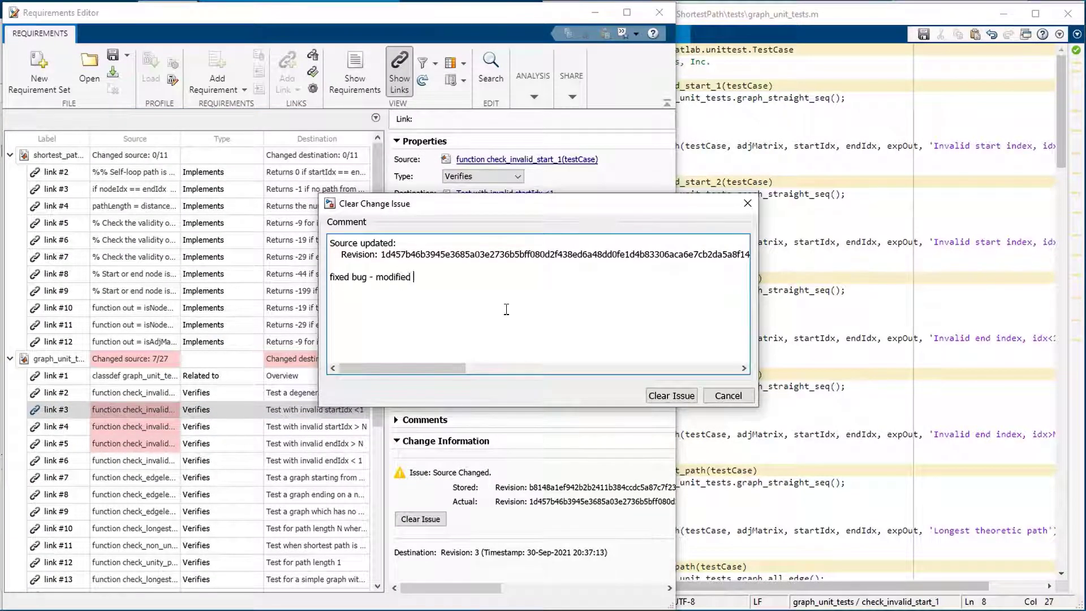
text(to -199)
click(659, 397)
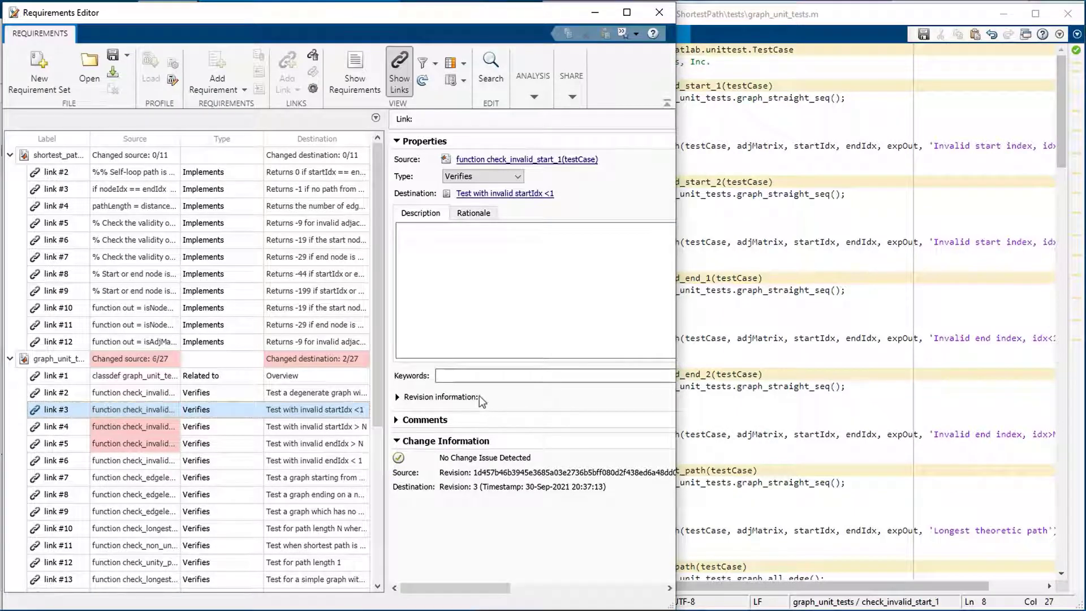
Clear all change issues in the graph_unit_tests link set, commenting 'Fixed bug - modified error codes to -1'
click(67, 361)
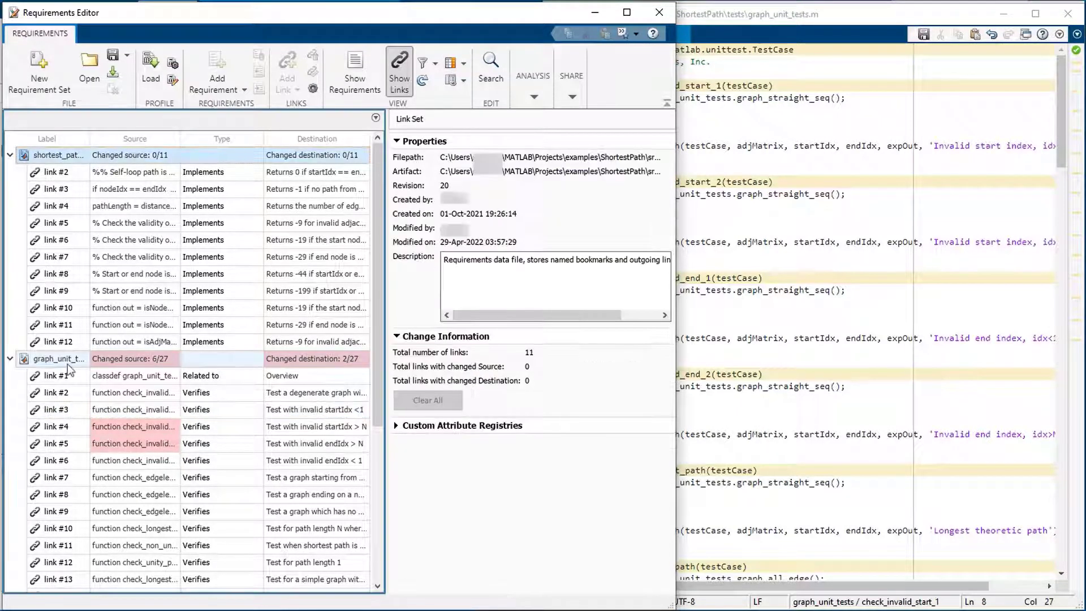
click(436, 400)
text(Fixed bug - modified error codes to -1)
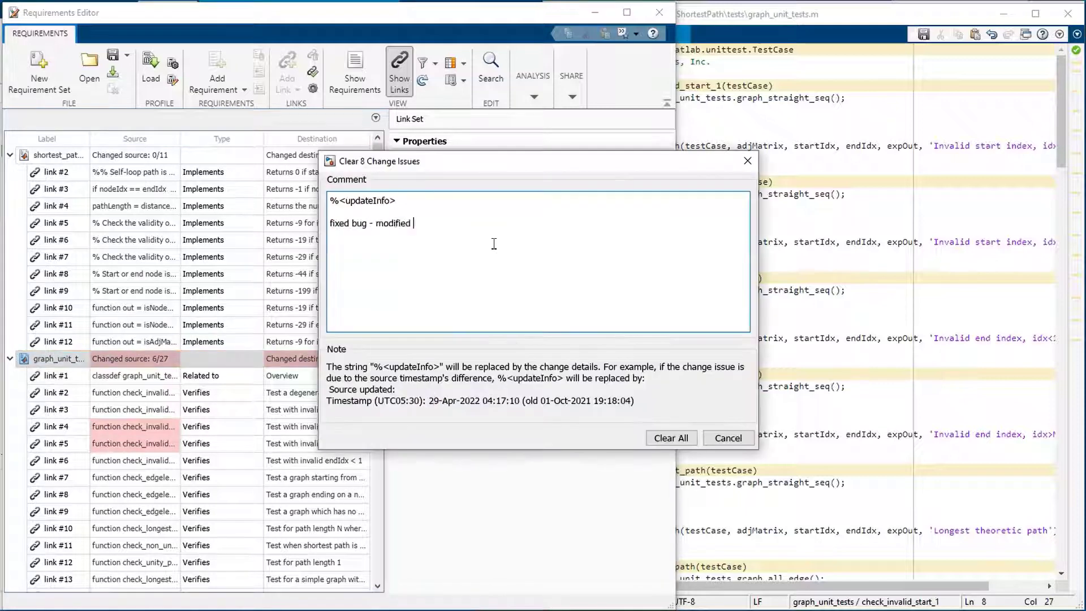
key(Return)
Return to the requirements table, where test requirements 2.1.1–2.1.9 show as verified
click(376, 91)
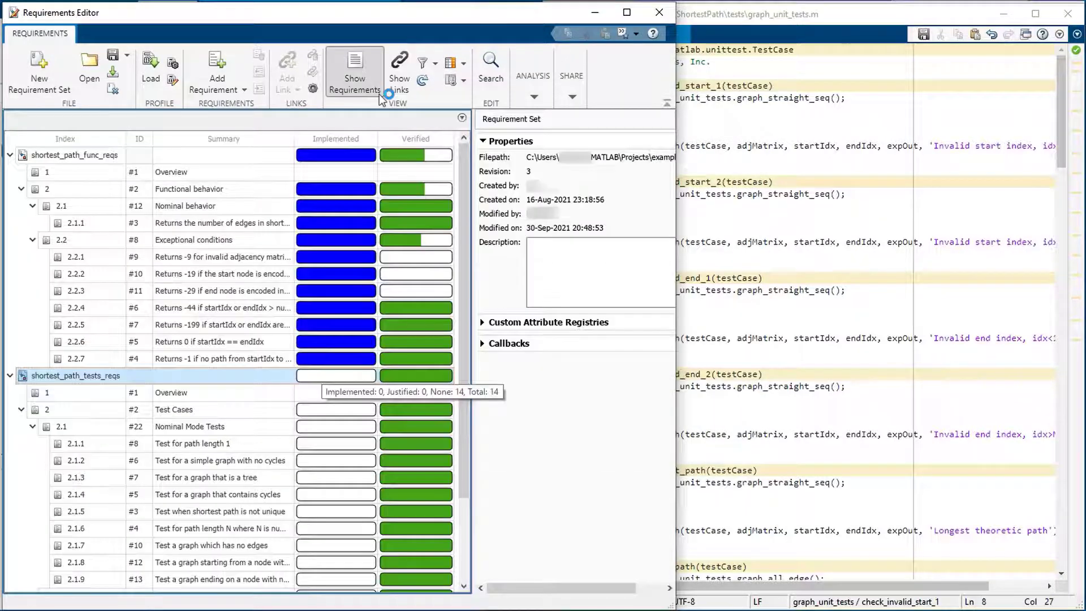